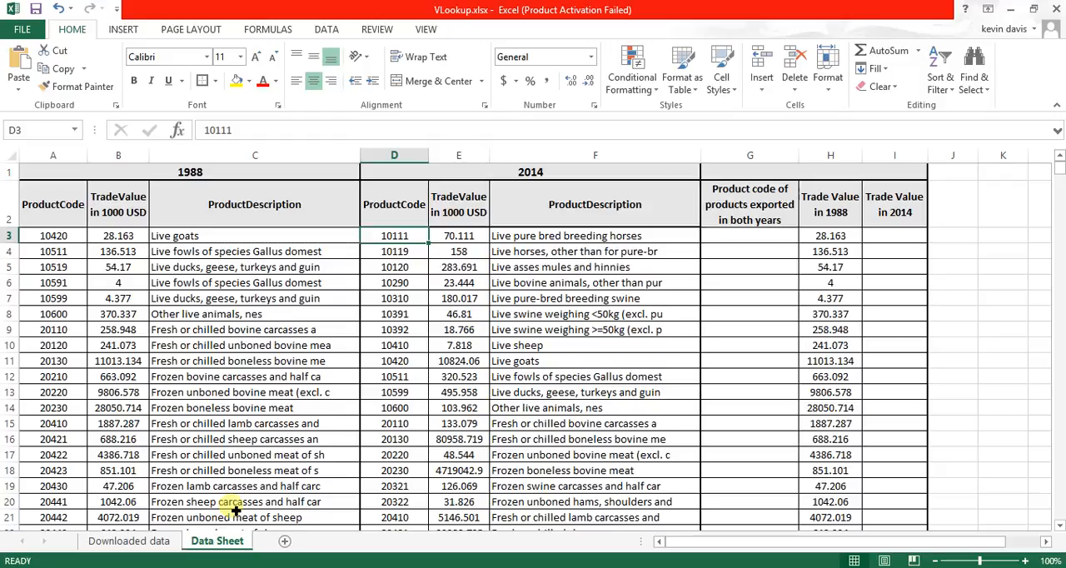
- Review the Downloaded data sheet, and examine how far the 1988 product codes extend on the Data Sheet
left_click(155, 540)
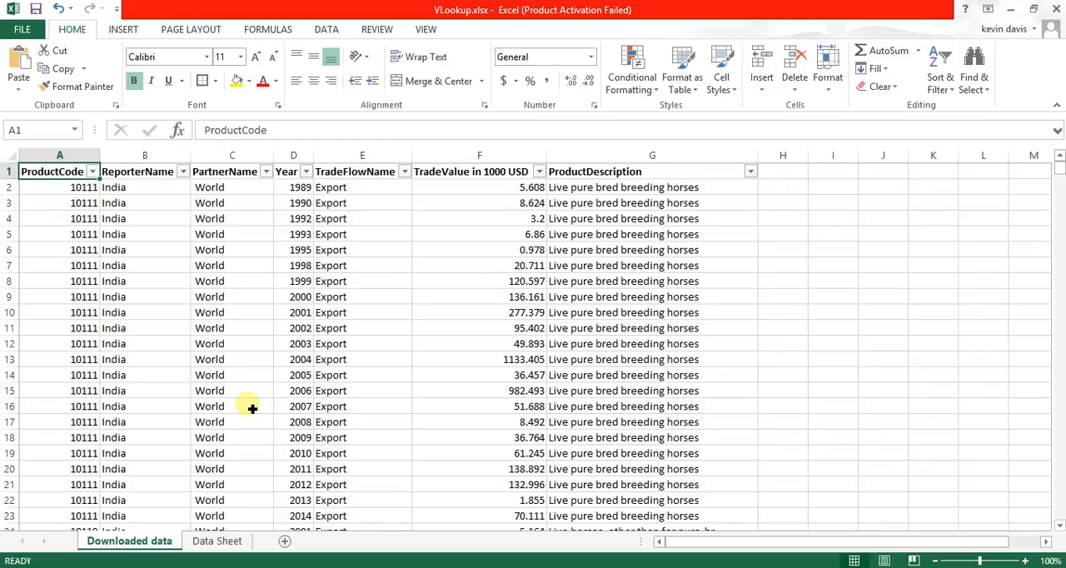
left_click(217, 540)
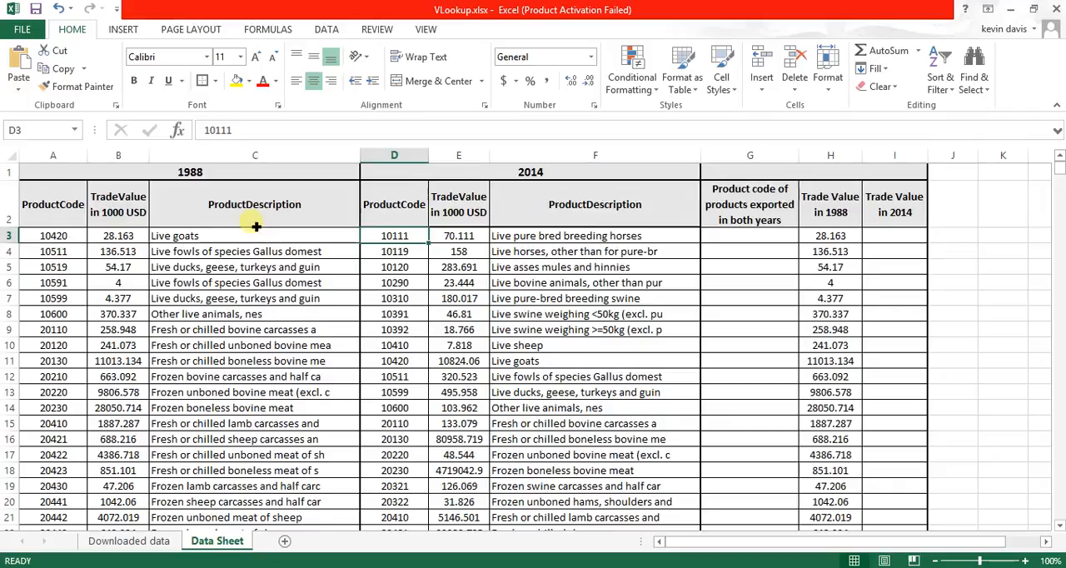
left_click(63, 239)
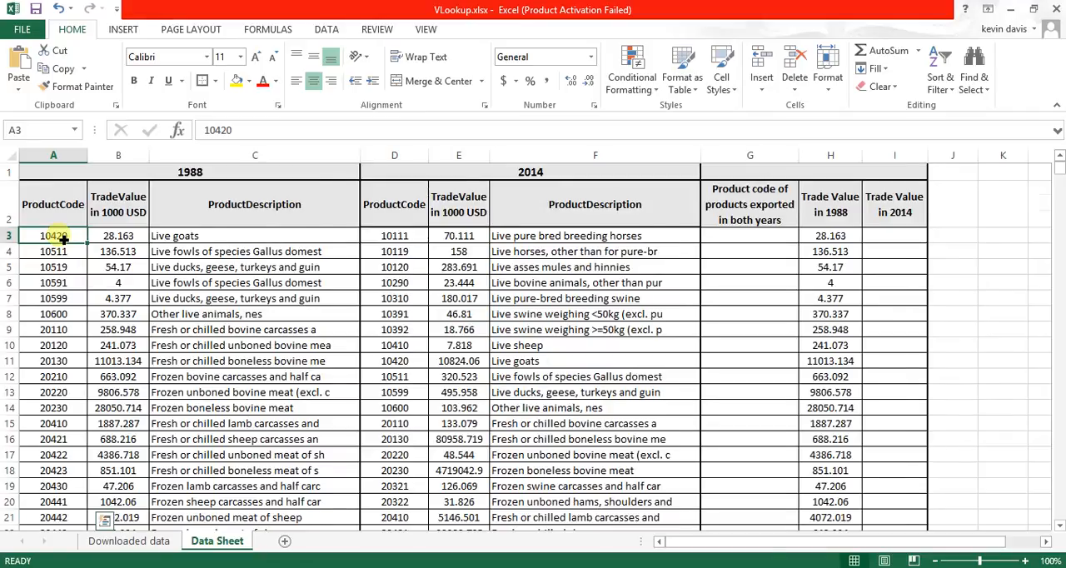
key("ctrl+shift+Down")
scroll(191, 408, "down", 1)
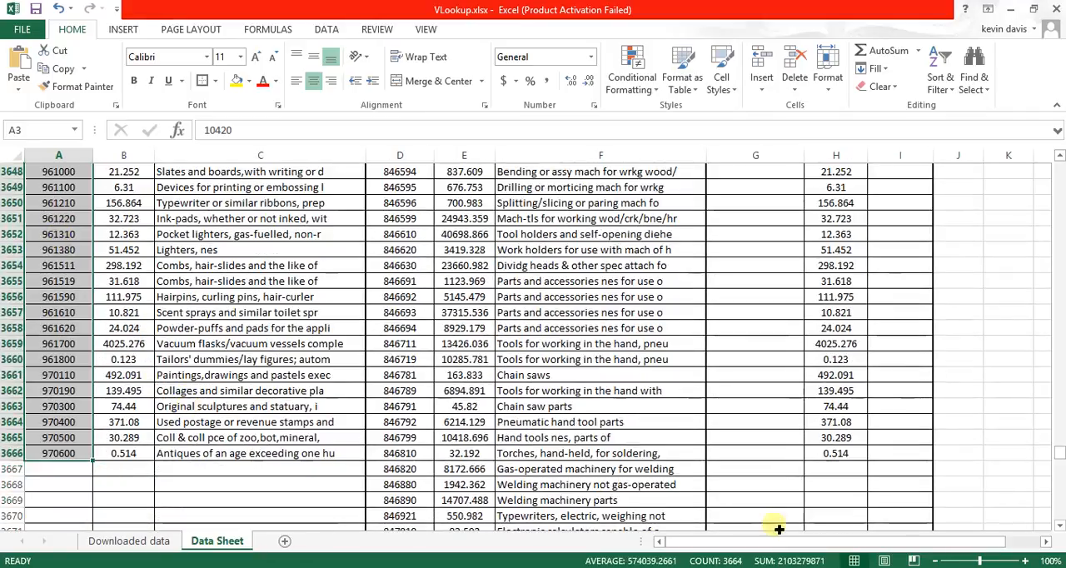
left_click(472, 376)
scroll(475, 387, "down", 3)
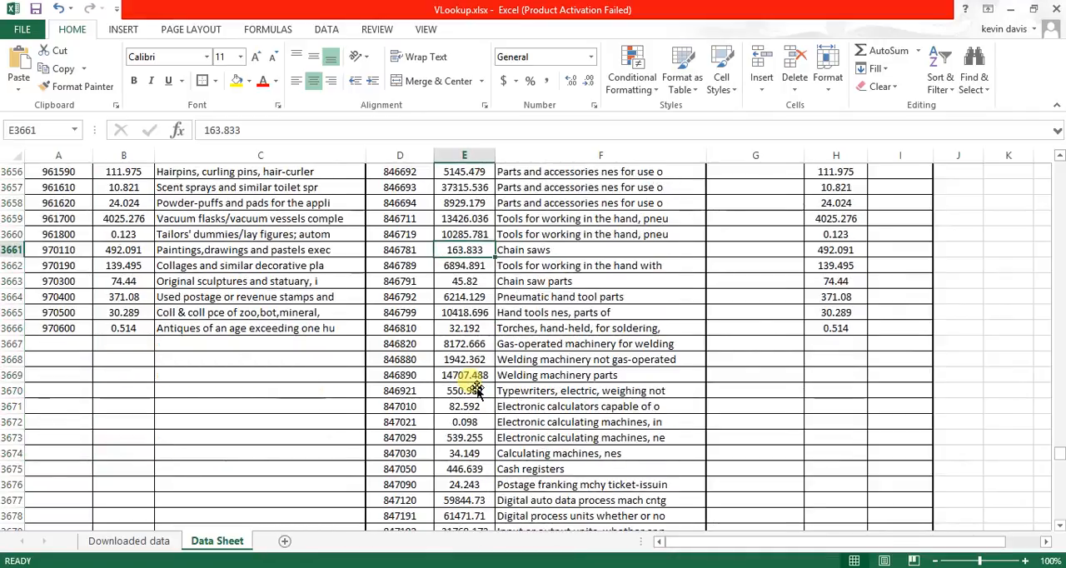
scroll(474, 387, "up", 3)
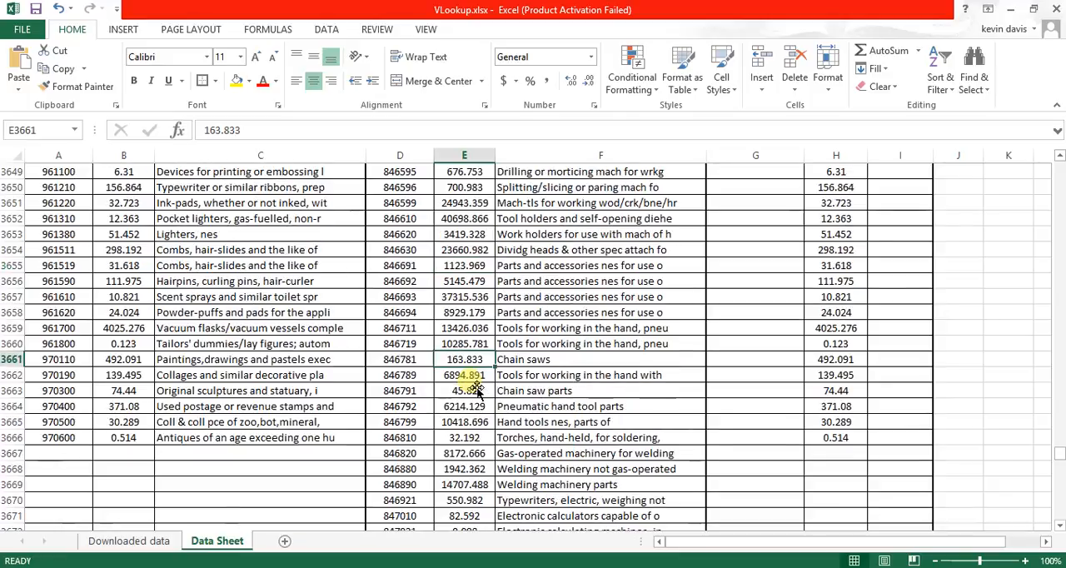
key("ctrl+Home")
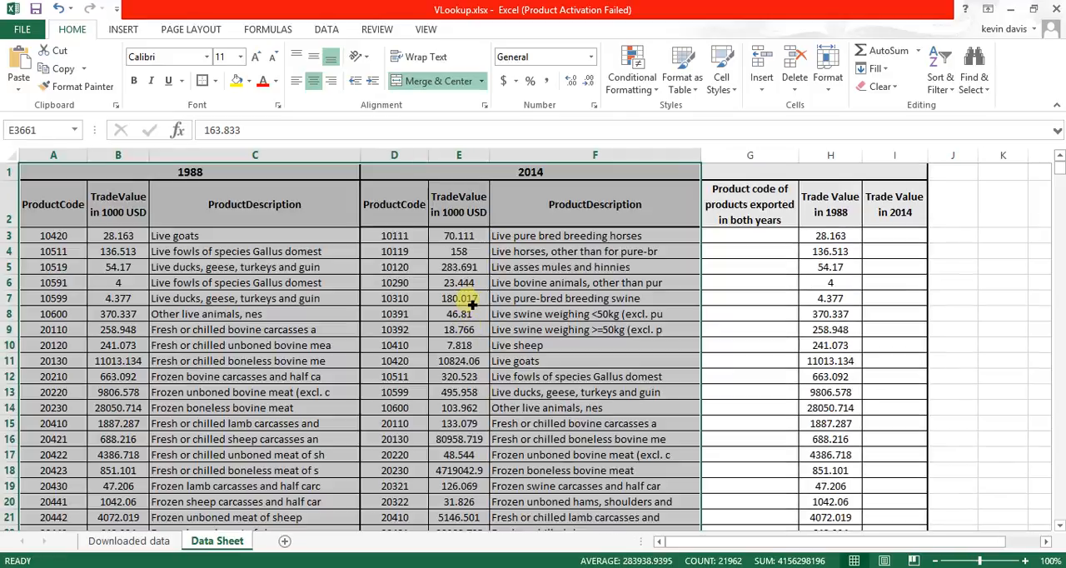
- Examine how far the 2014 product code column extends from D3 down the Data Sheet
left_click(408, 235)
key("ctrl+shift+Down")
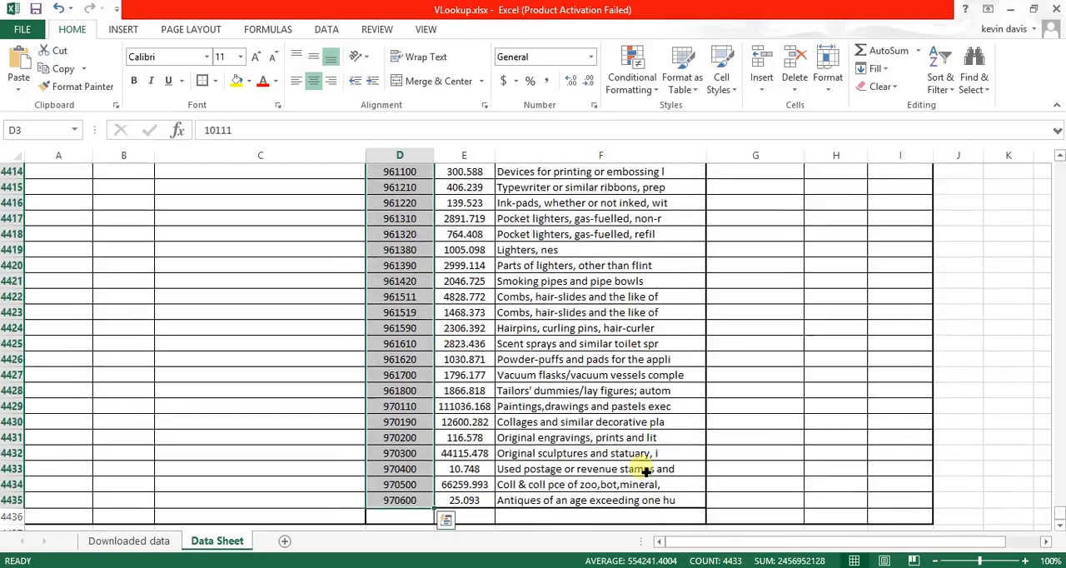
scroll(516, 333, "up", 2)
left_click(537, 333)
key("ctrl+Home")
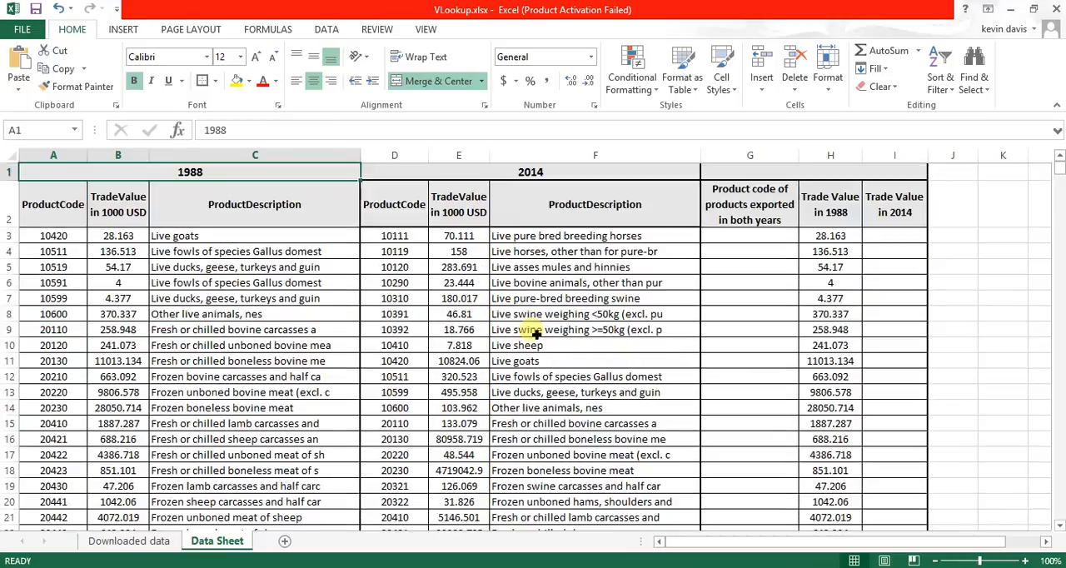
- Start a VLOOKUP formula in G3 with the first 1988 product code, A3, as the lookup value
double_click(760, 239)
type("=")
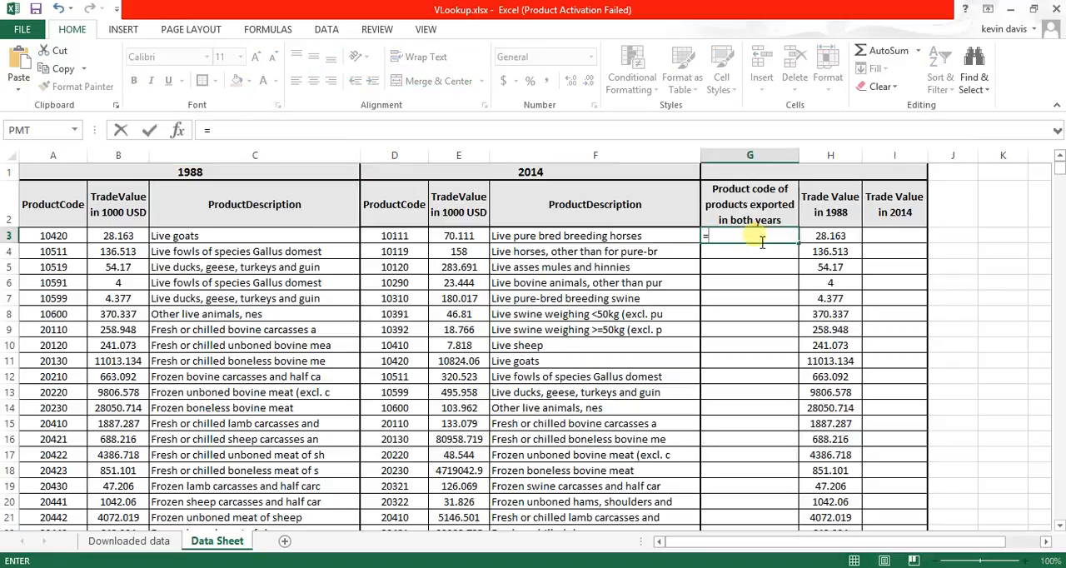
type("vlo")
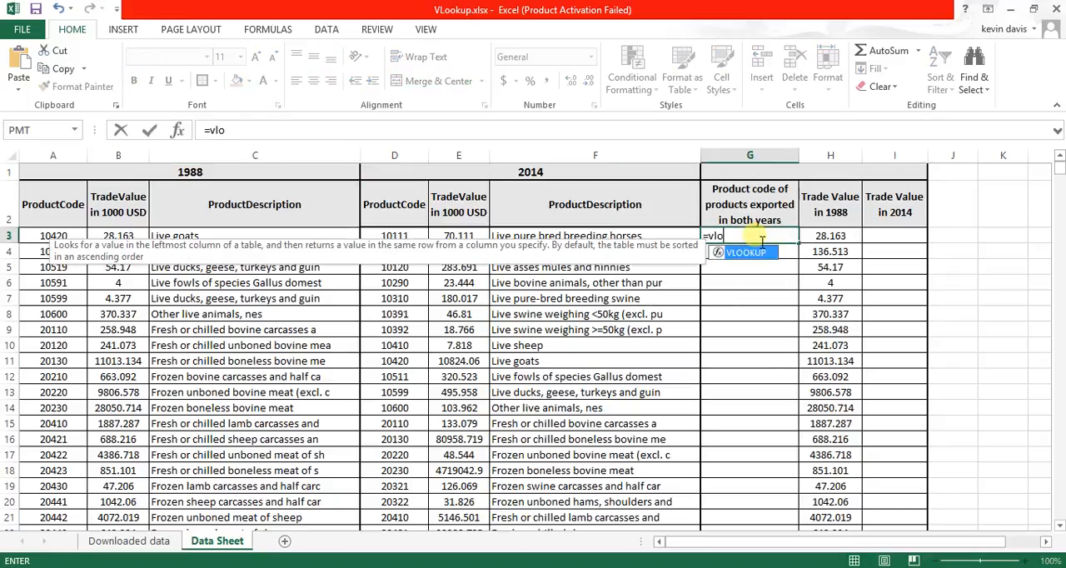
double_click(721, 252)
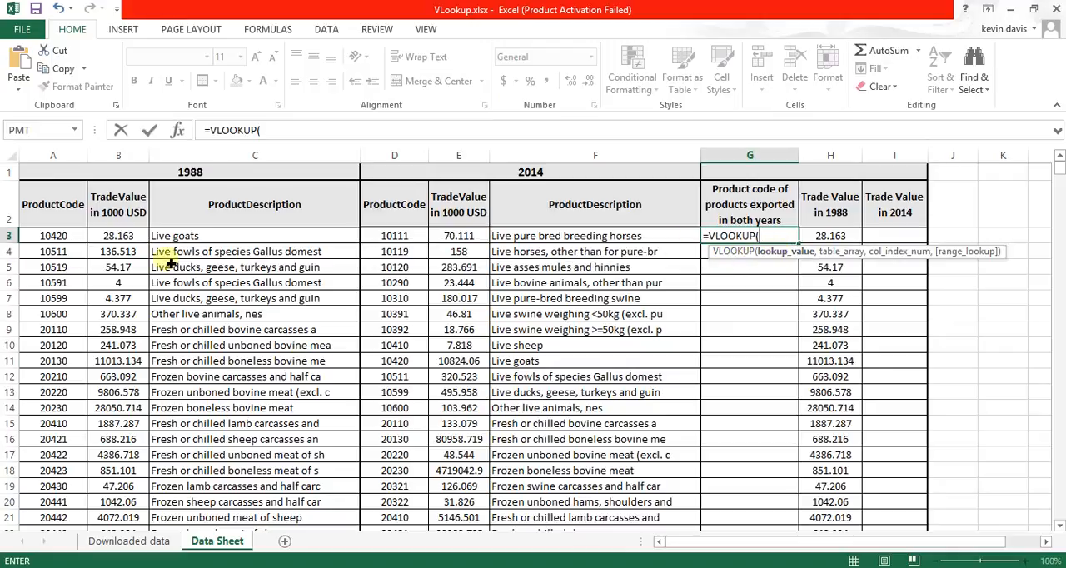
left_click(71, 239)
type(",")
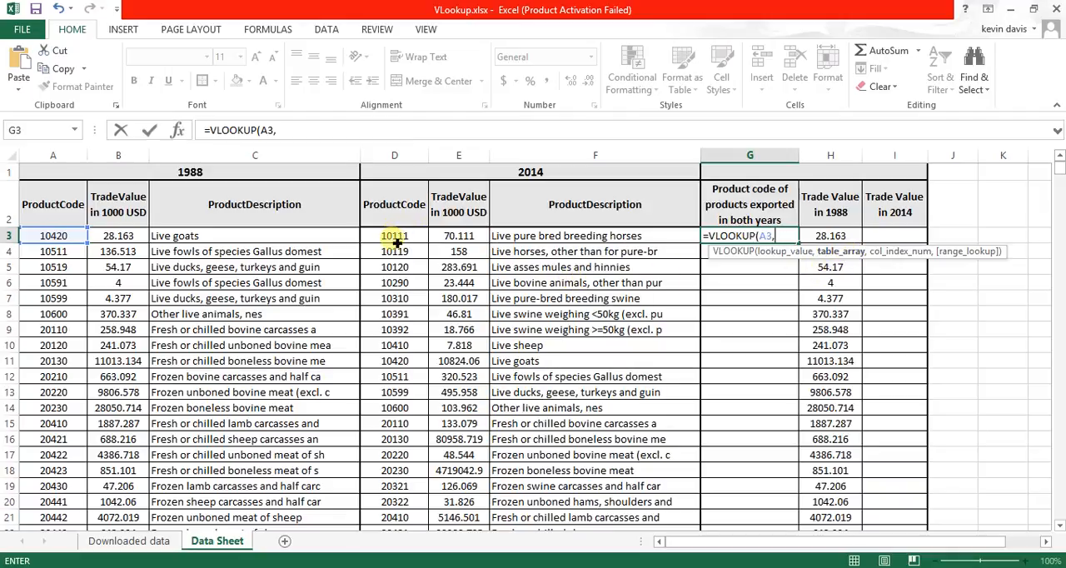
- Set the table array of the G3 VLOOKUP to the full 2014 data range D3:F4435
mouse_move(396, 242)
left_mouse_down()
mouse_move(435, 237)
mouse_move(396, 246)
left_mouse_up()
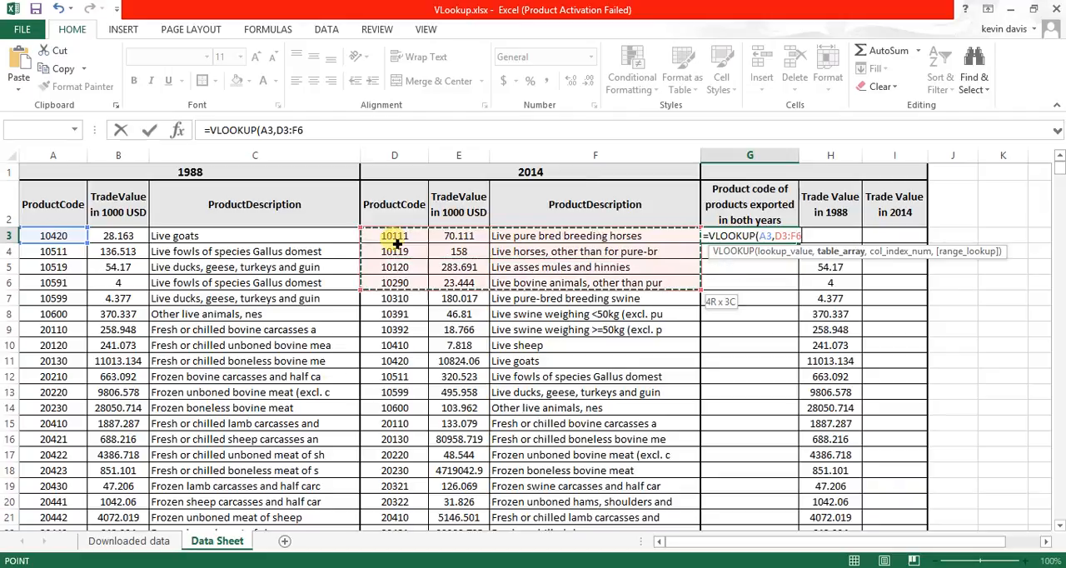
key("ctrl+shift+Down")
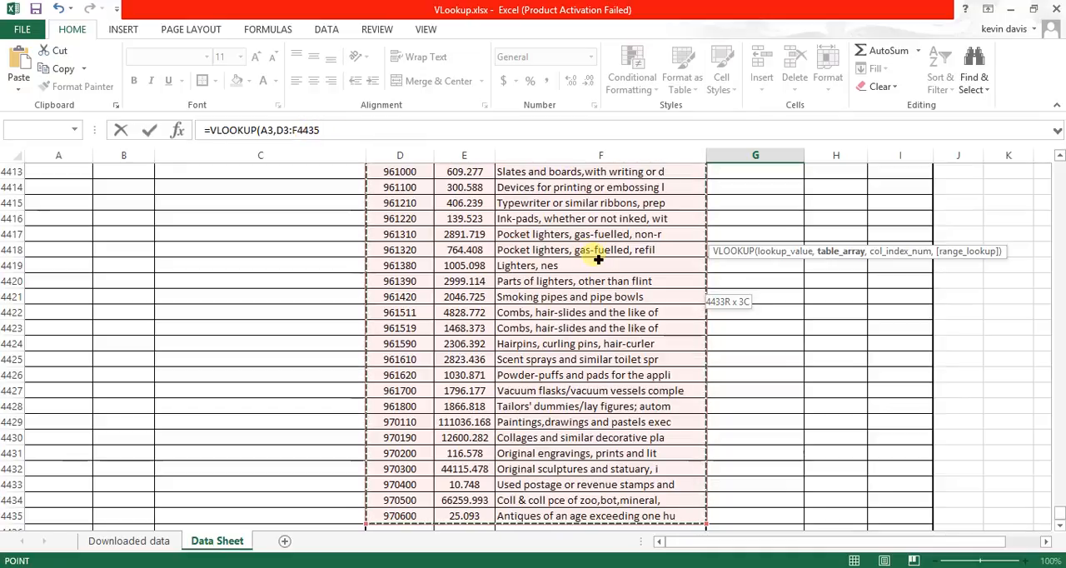
type(",")
key("ctrl+Home")
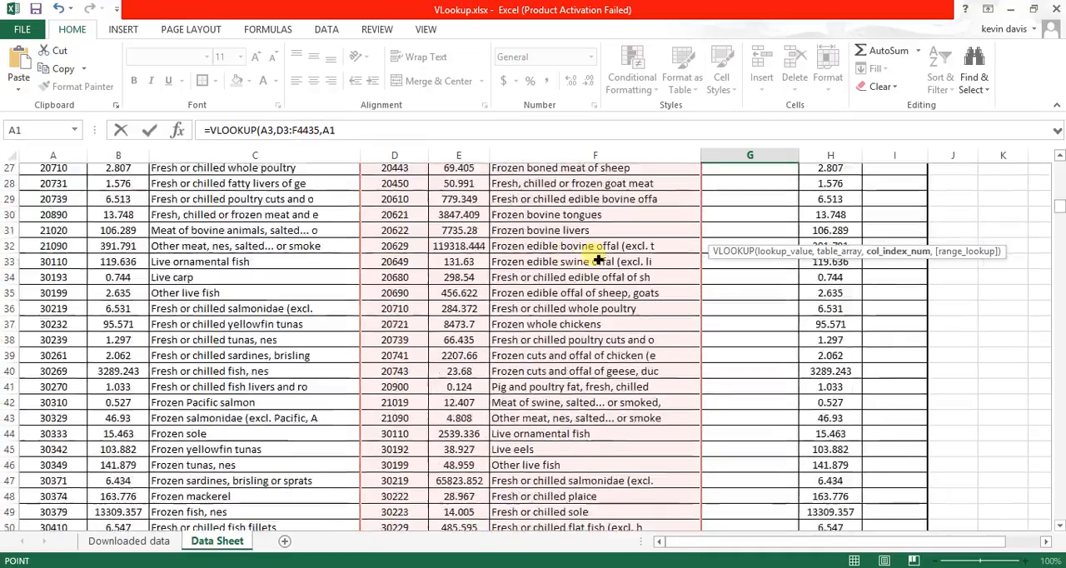
key("BackSpace")
key("BackSpace")
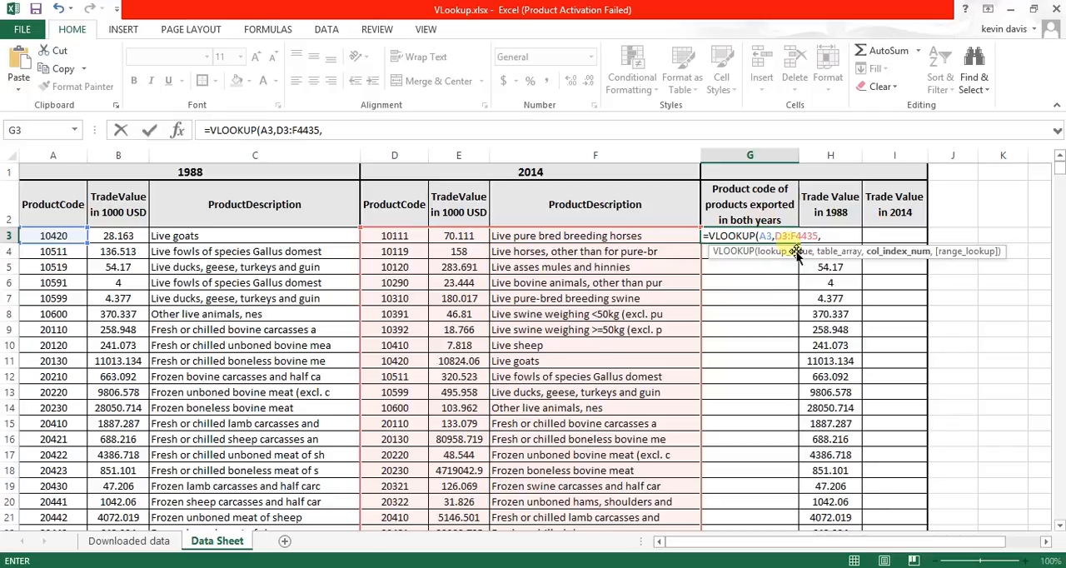
- Complete the G3 VLOOKUP with column index 1 and exact match (FALSE), and check its result against the 2014 codes
type("1,")
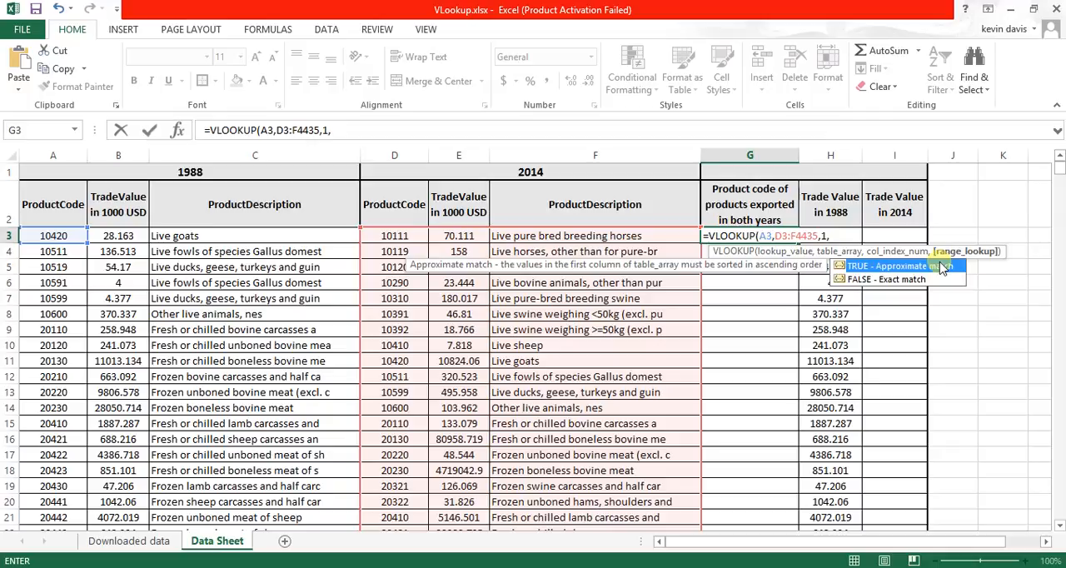
double_click(908, 280)
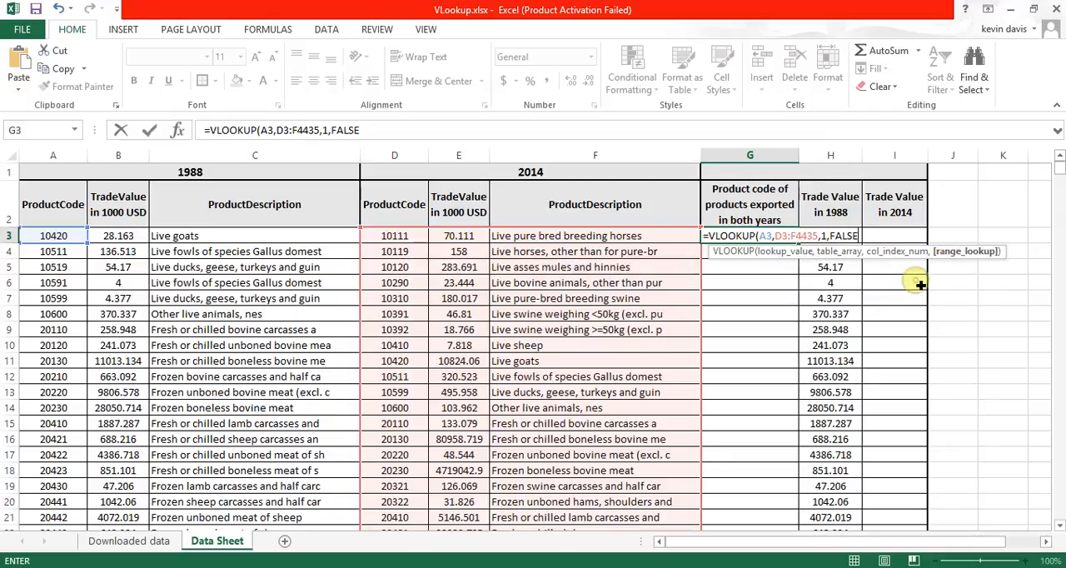
type(")")
key("Return")
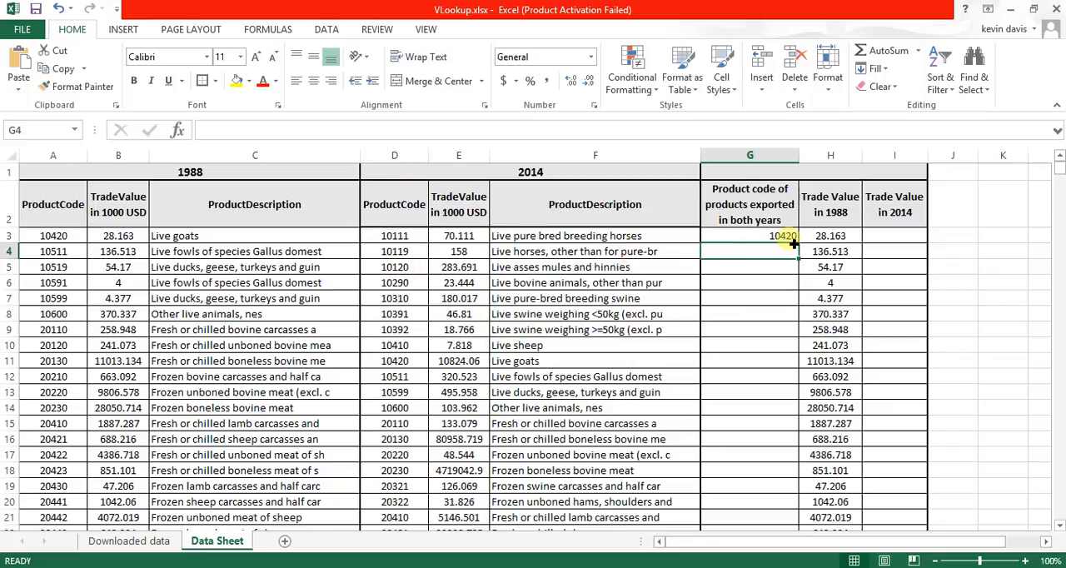
left_click(406, 362)
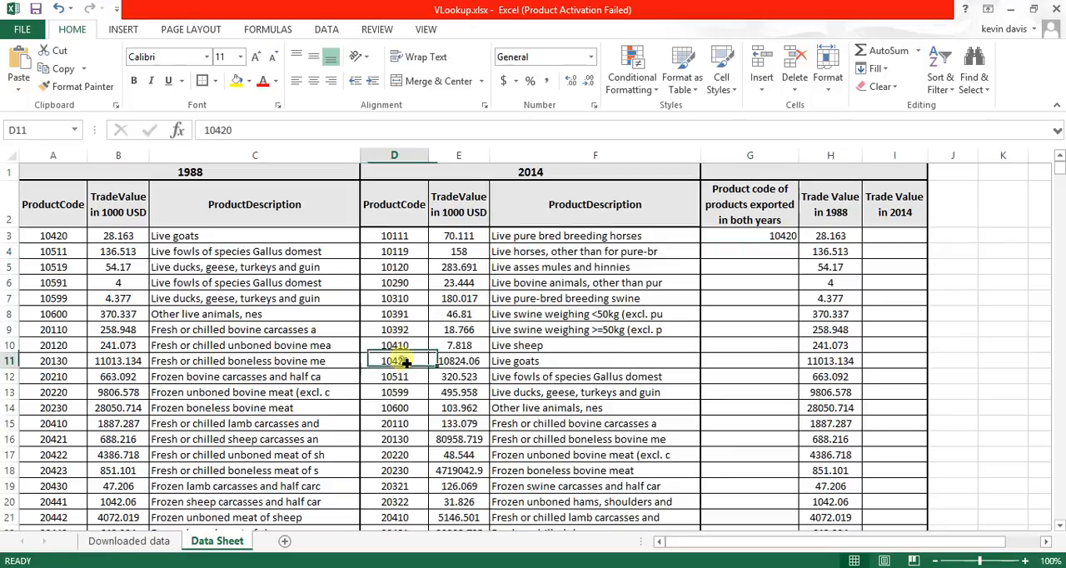
left_click(783, 237)
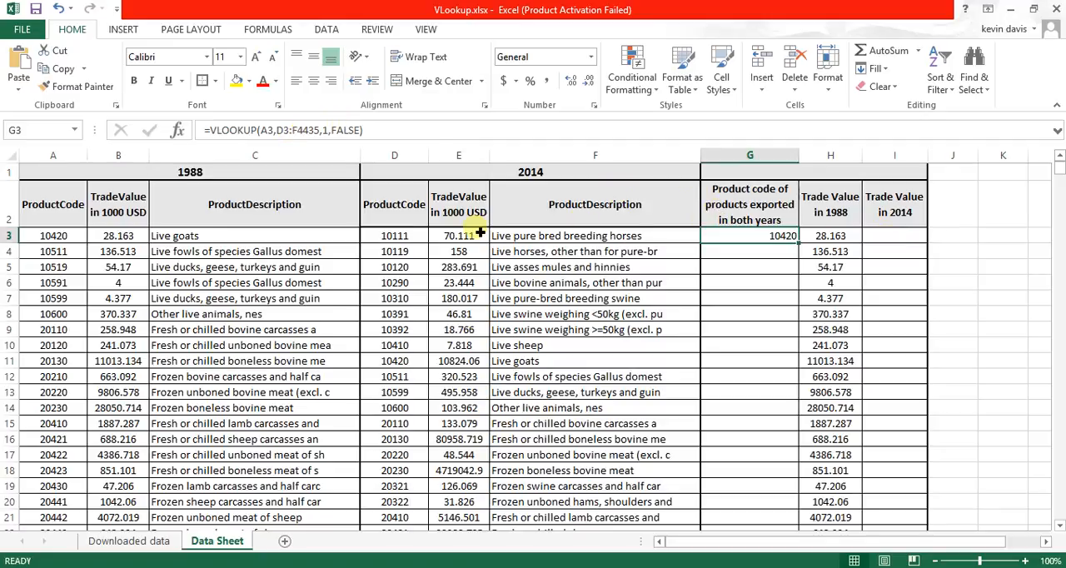
- Start a VLOOKUP formula in I3, under Trade Value in 2014, with A3 as the lookup value
left_click(902, 239)
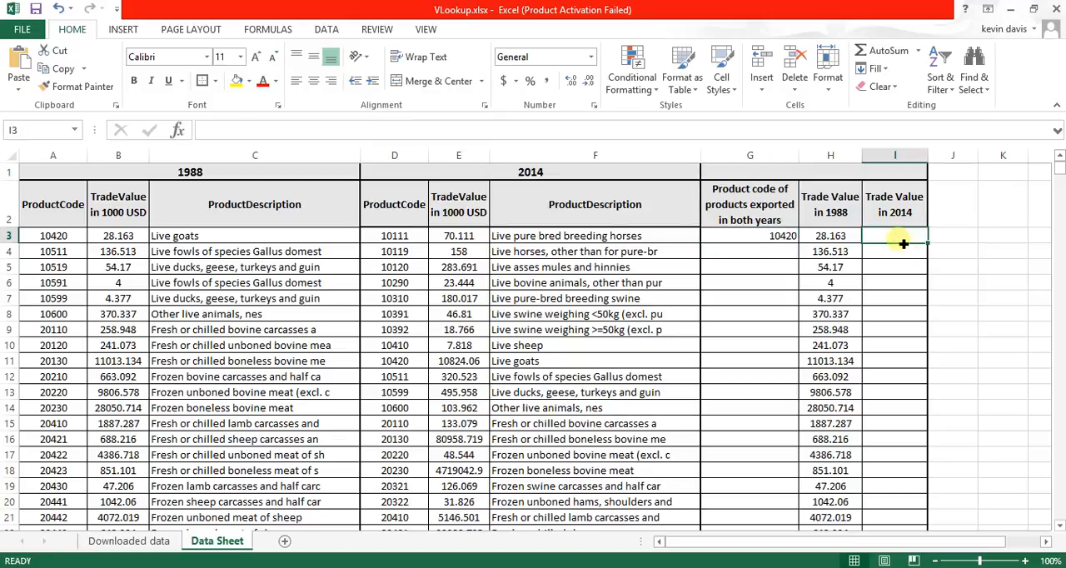
type("=vloo")
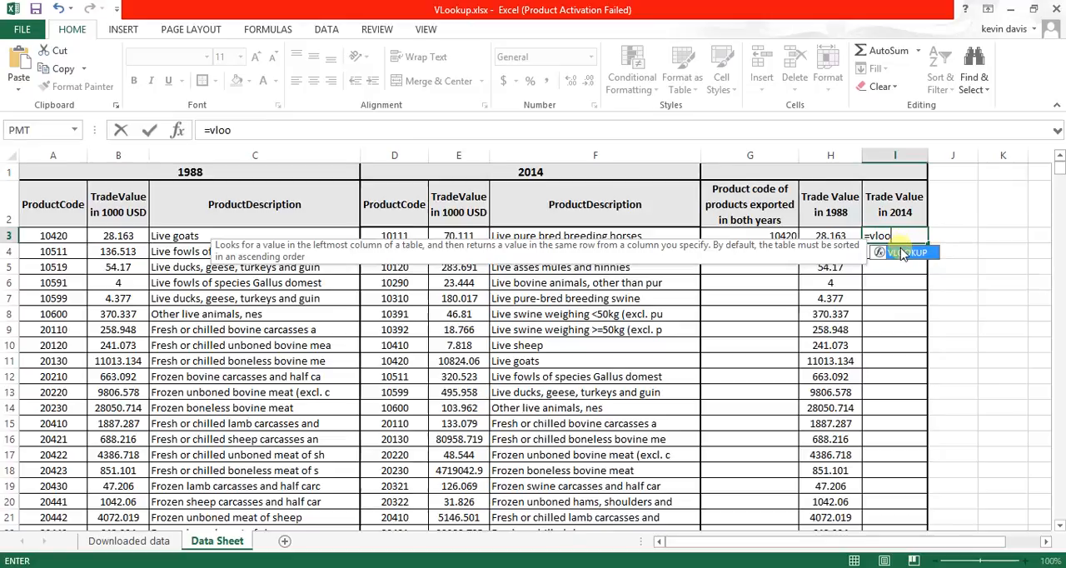
double_click(907, 252)
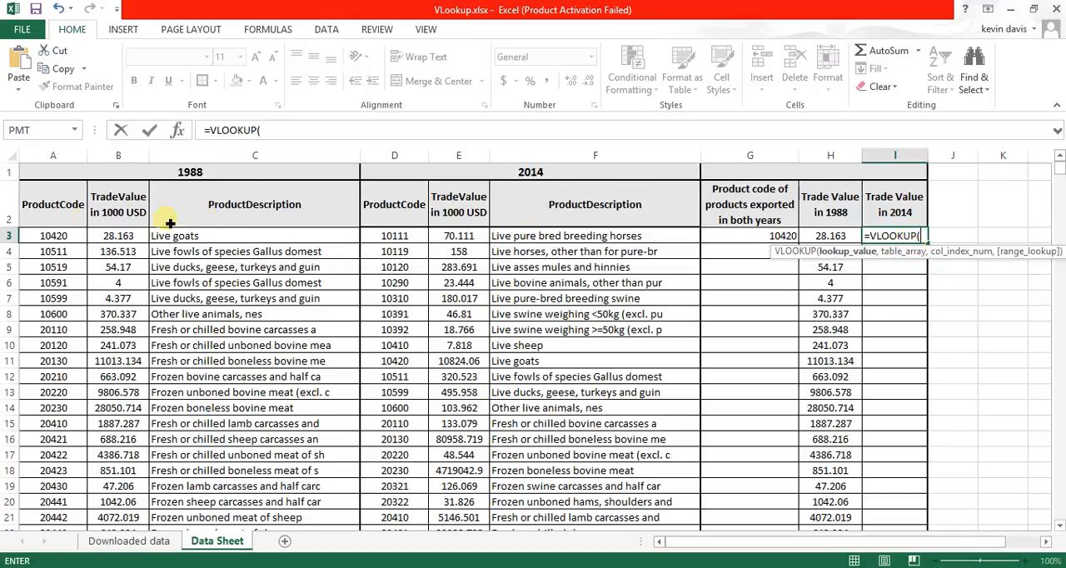
left_click(68, 240)
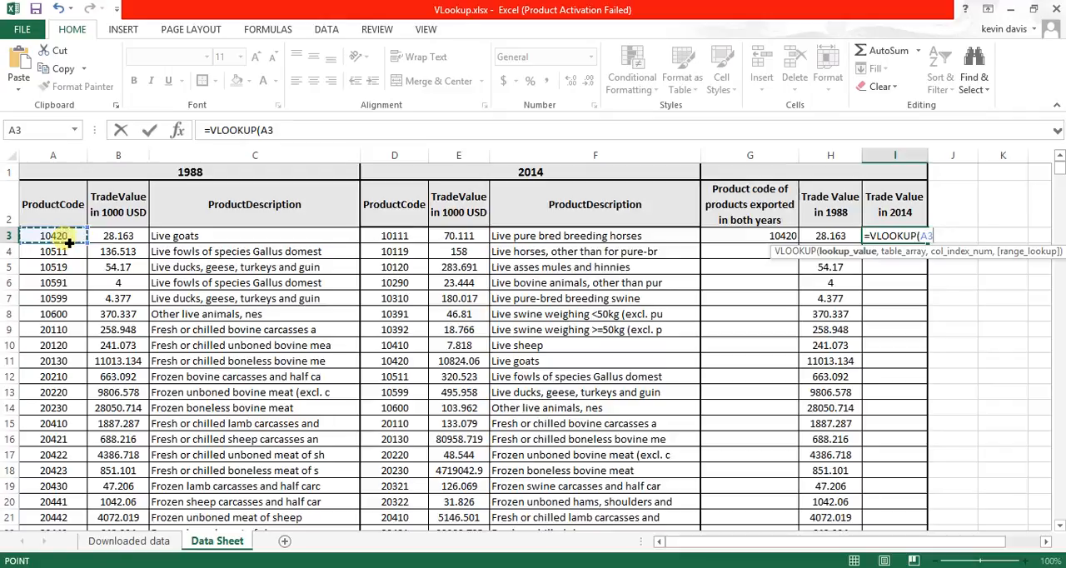
key("F8")
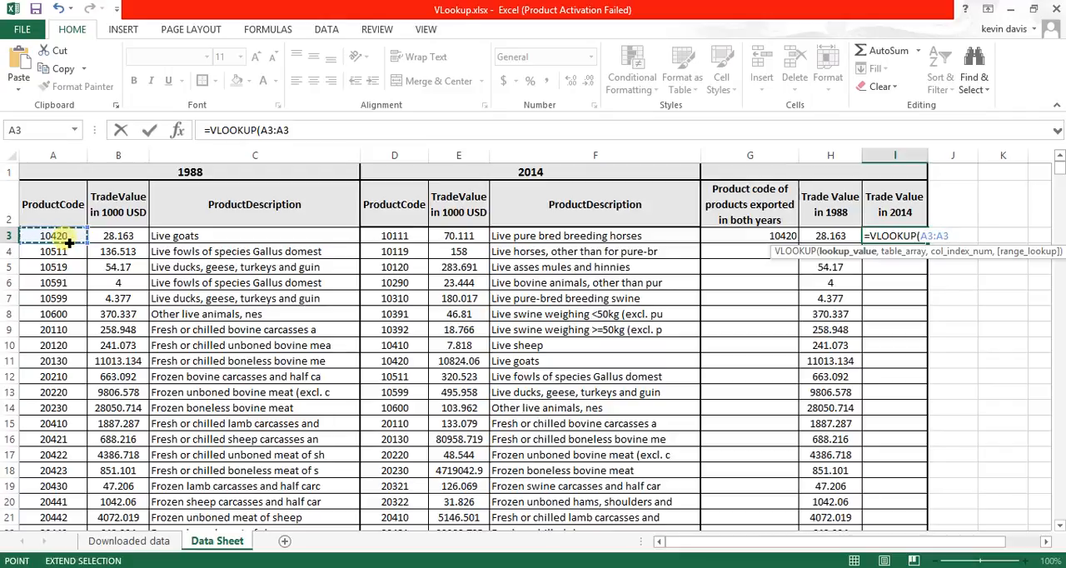
type(",")
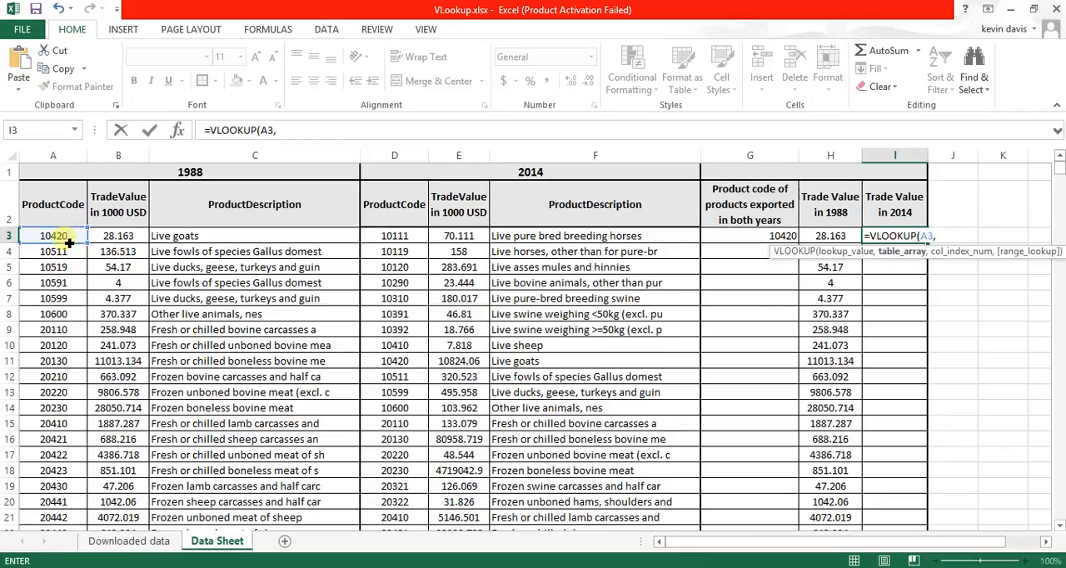
type("D3")
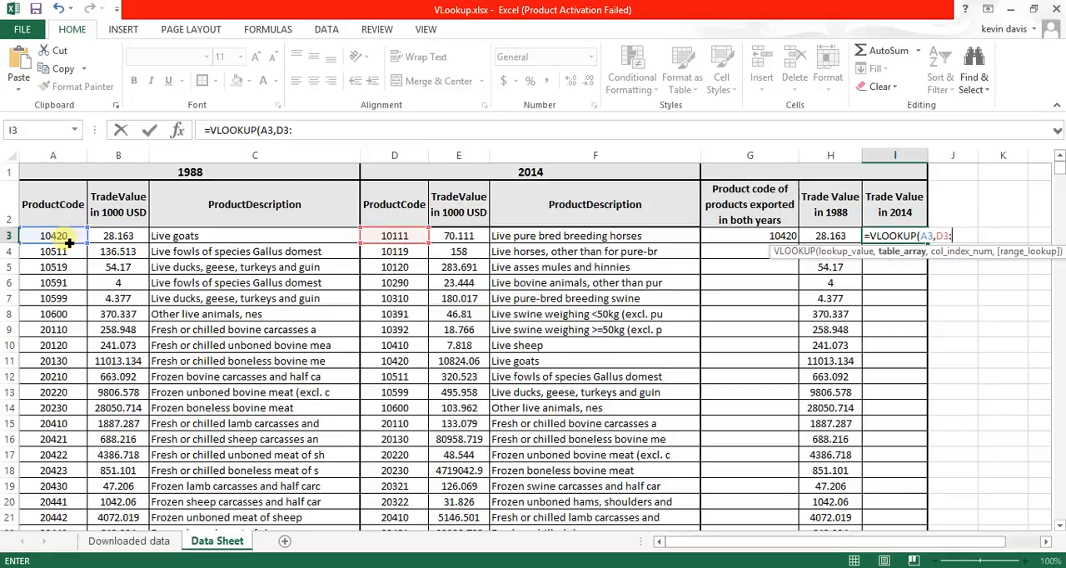
type(":F")
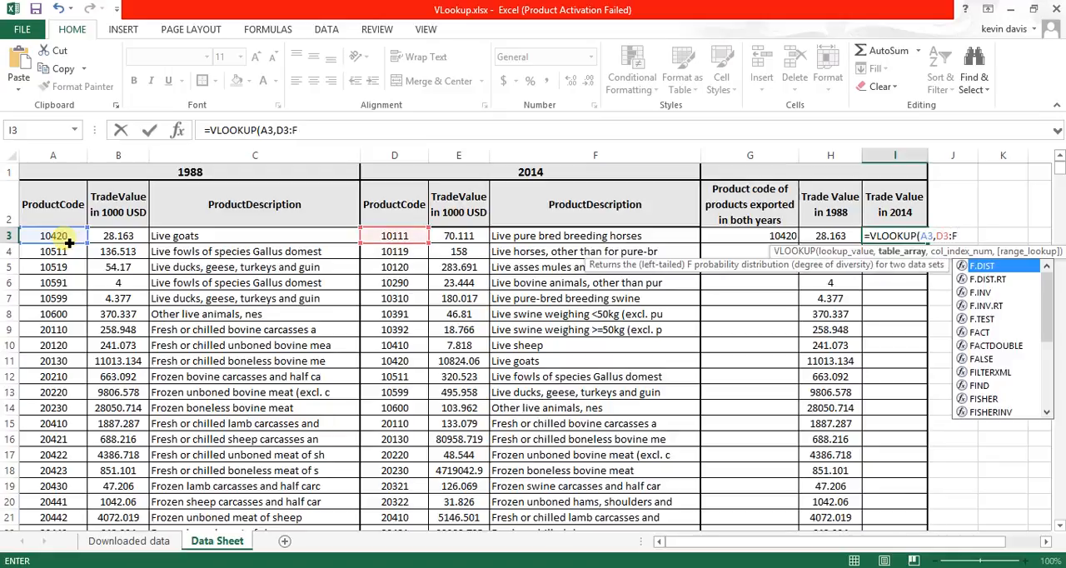
type("4435")
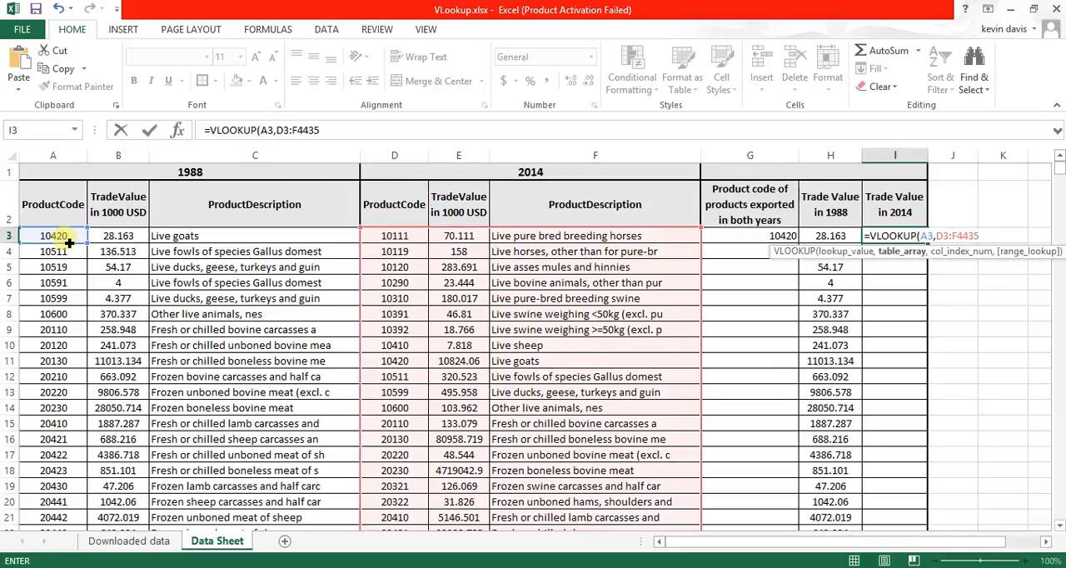
type(",")
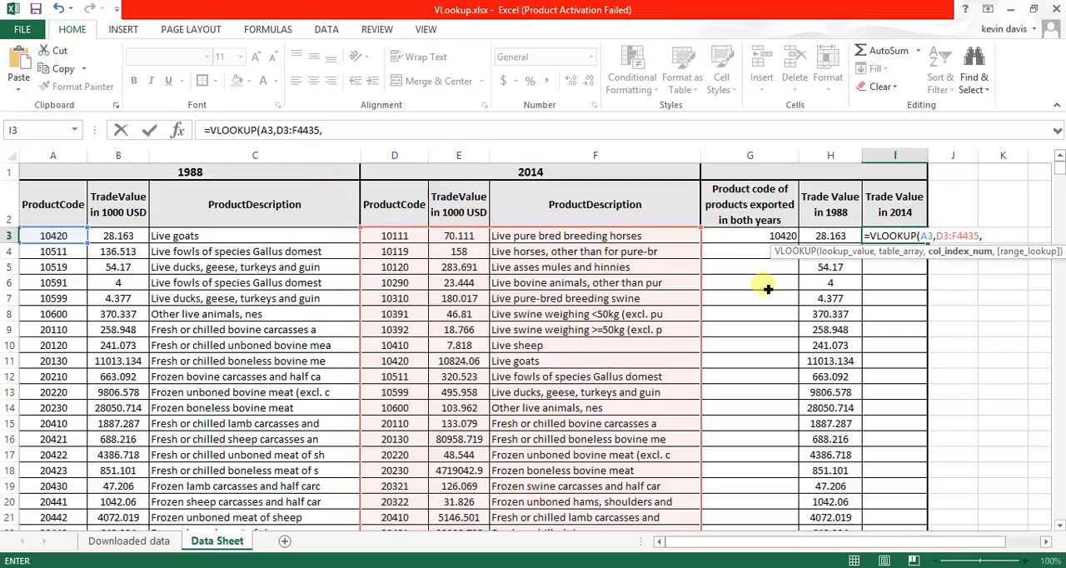
- Complete the I3 VLOOKUP with column index 2 and exact match (FALSE), and check it against the matching 2014 row
type("2,")
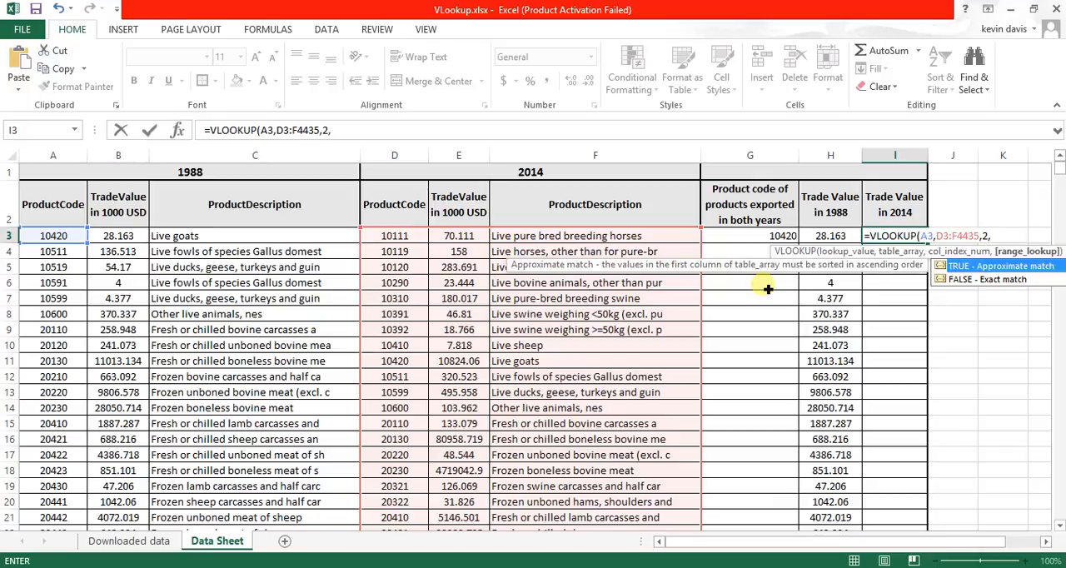
double_click(984, 279)
type(")")
key("Return")
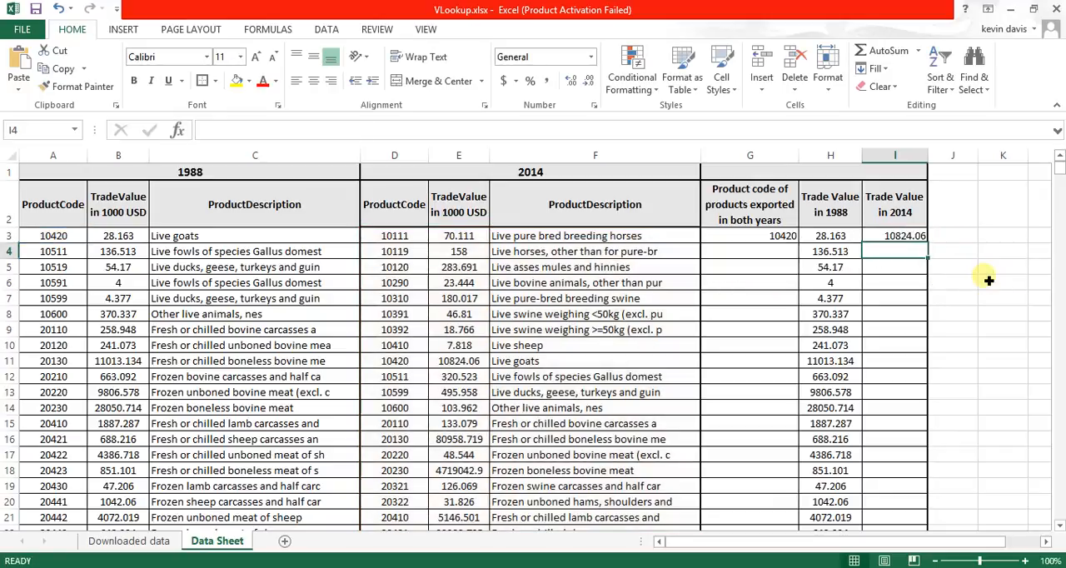
left_click(407, 366)
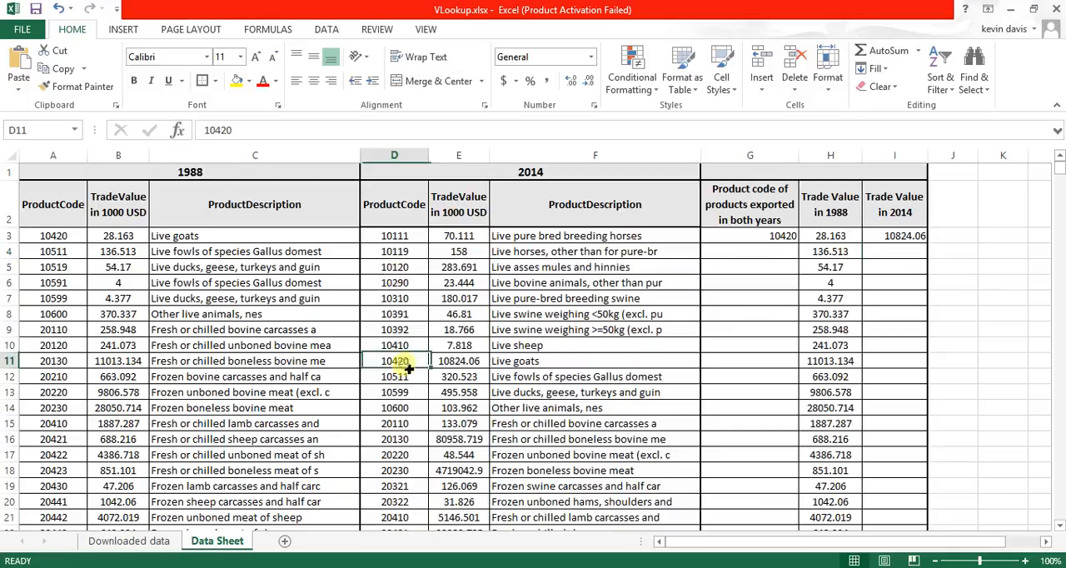
- Copy the G3 VLOOKUP down into G4 and check its result against the matching 2014 product code
left_click(449, 364)
left_click_drag(422, 370, 462, 366)
left_click(784, 239)
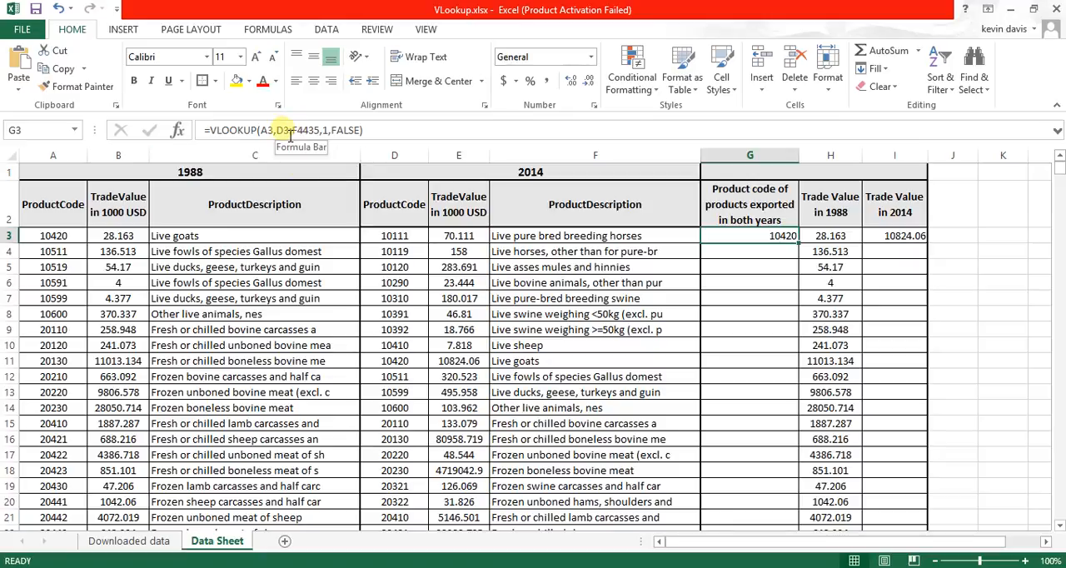
left_click(750, 253)
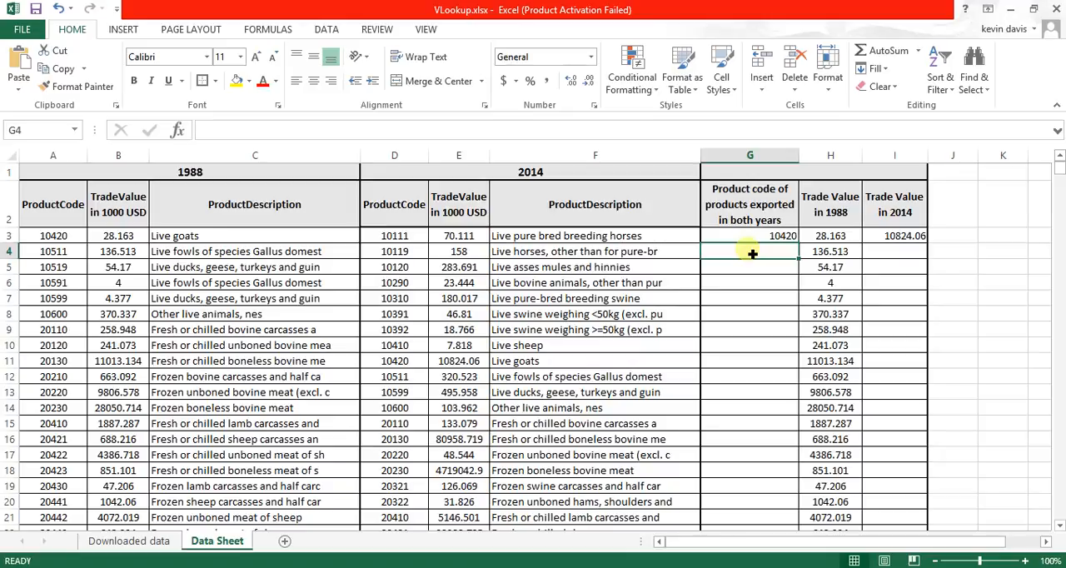
key("ctrl+d")
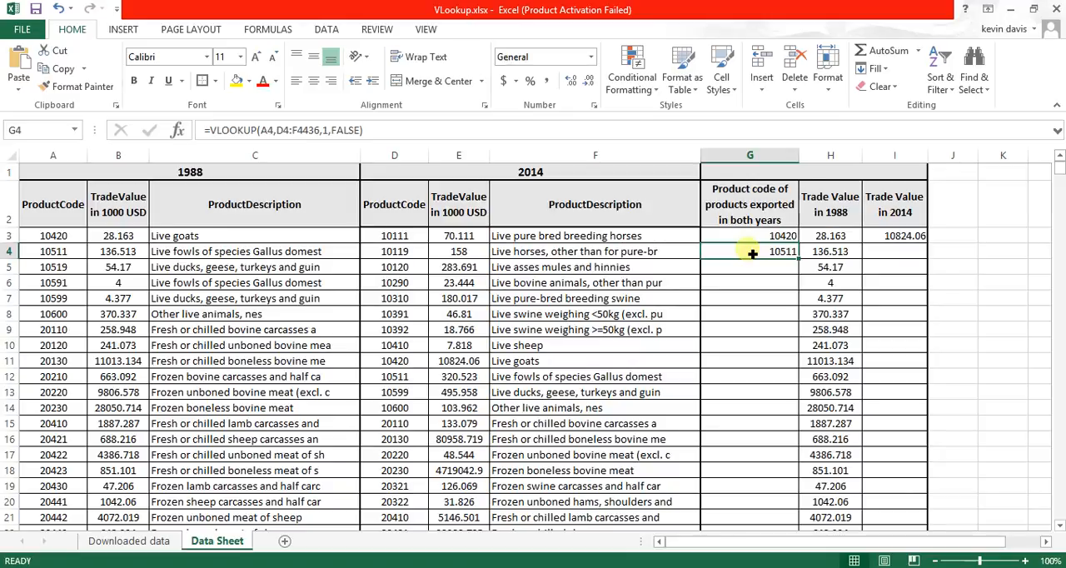
left_click(414, 381)
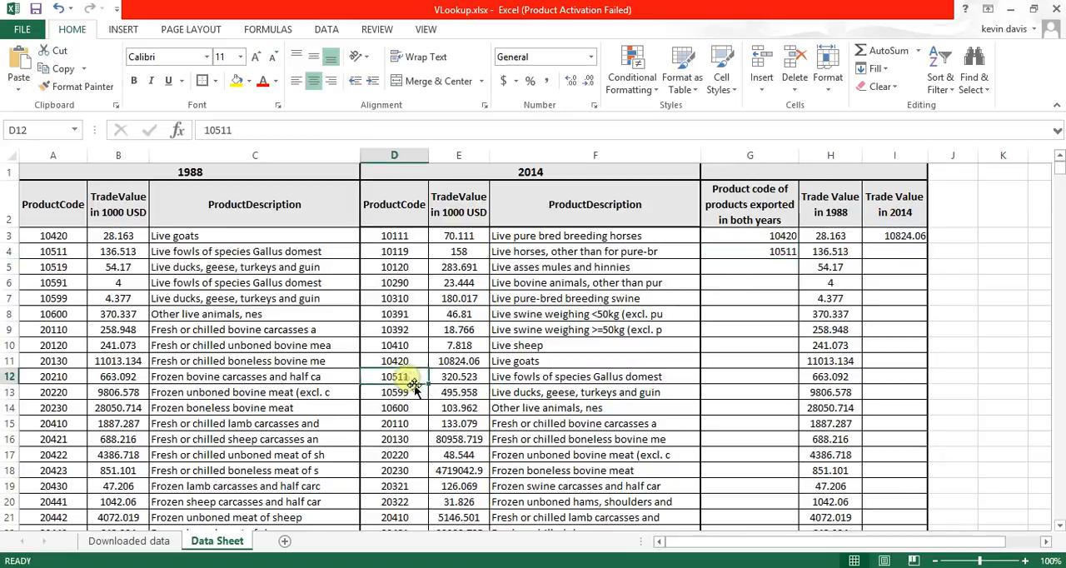
left_click(789, 255)
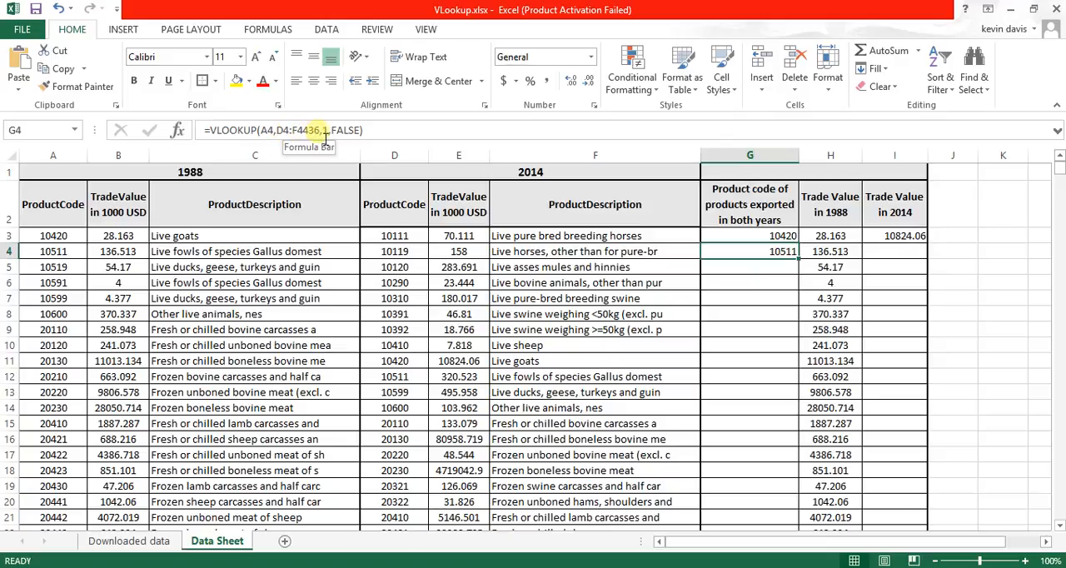
left_click(288, 131)
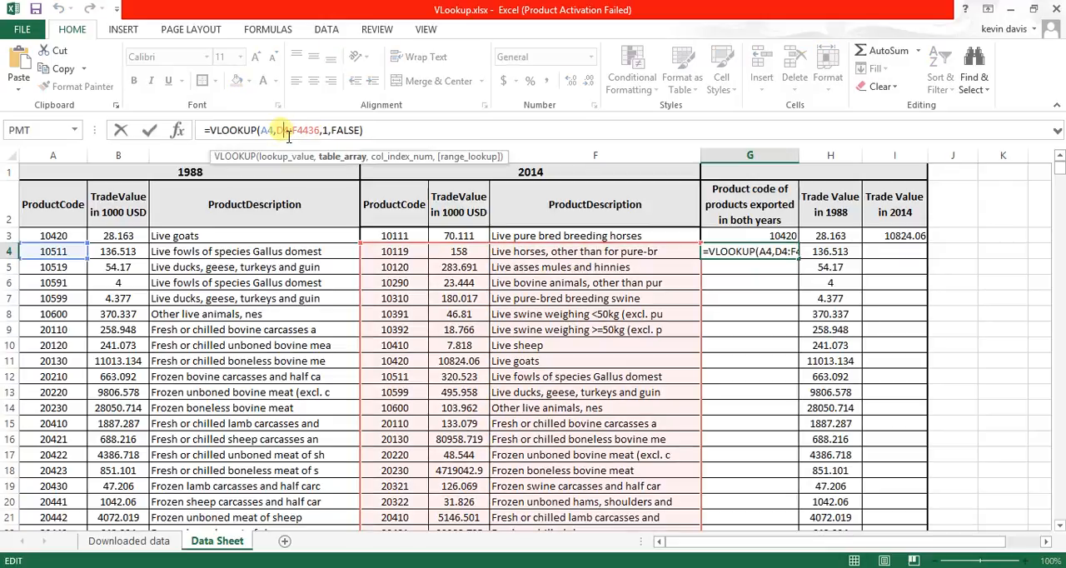
left_click(288, 133)
key("F4")
double_click(293, 135)
left_click(317, 135)
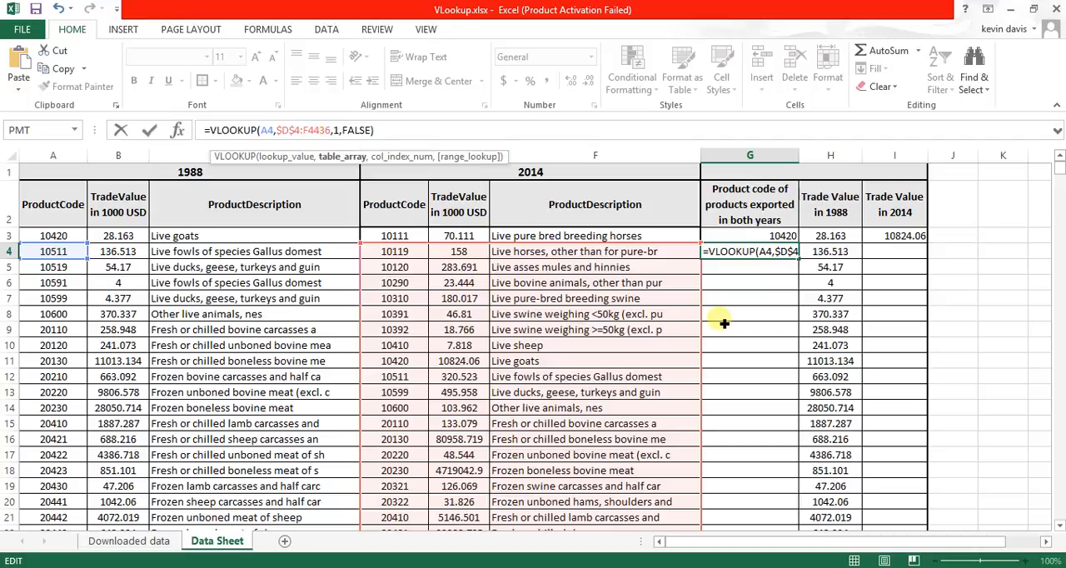
key("Escape")
- Make the G3 VLOOKUP's table array absolute as $D$3:$F$4435, copy the formula down into G4 and inspect its references
left_click(770, 238)
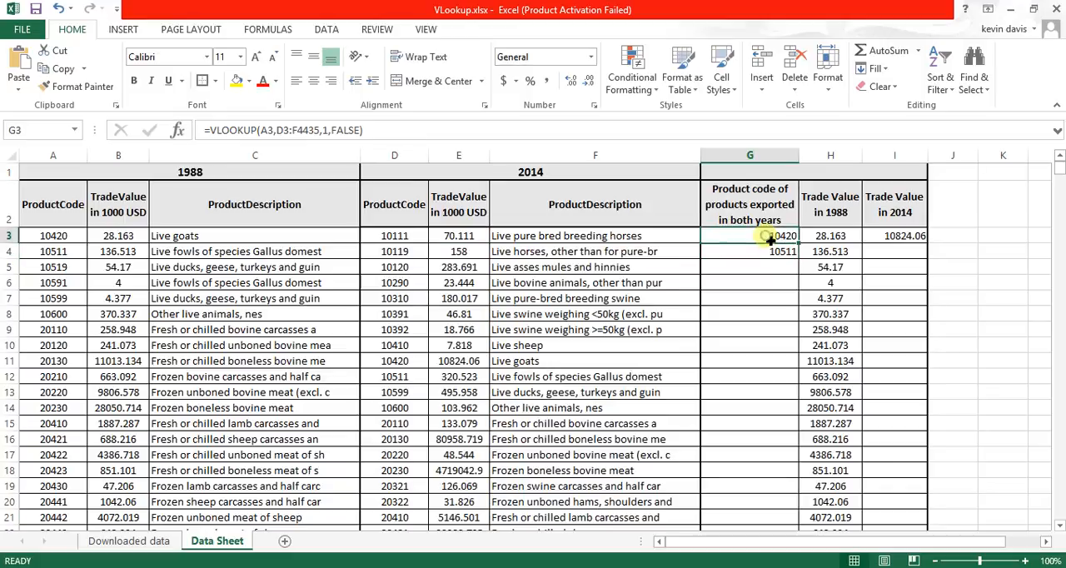
left_click(292, 133)
left_click(291, 136)
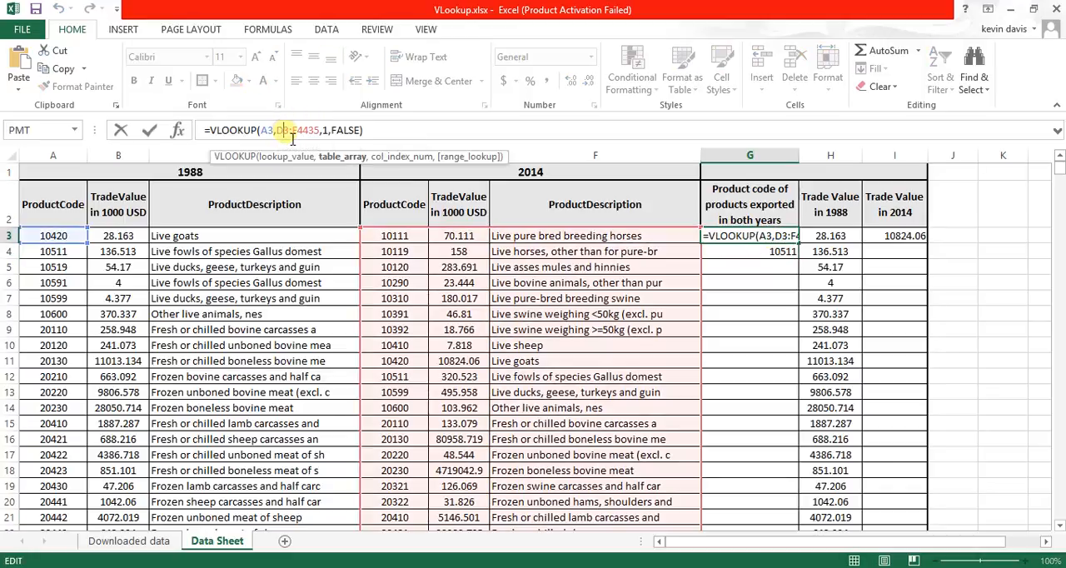
key("F4")
left_click(318, 134)
key("F4")
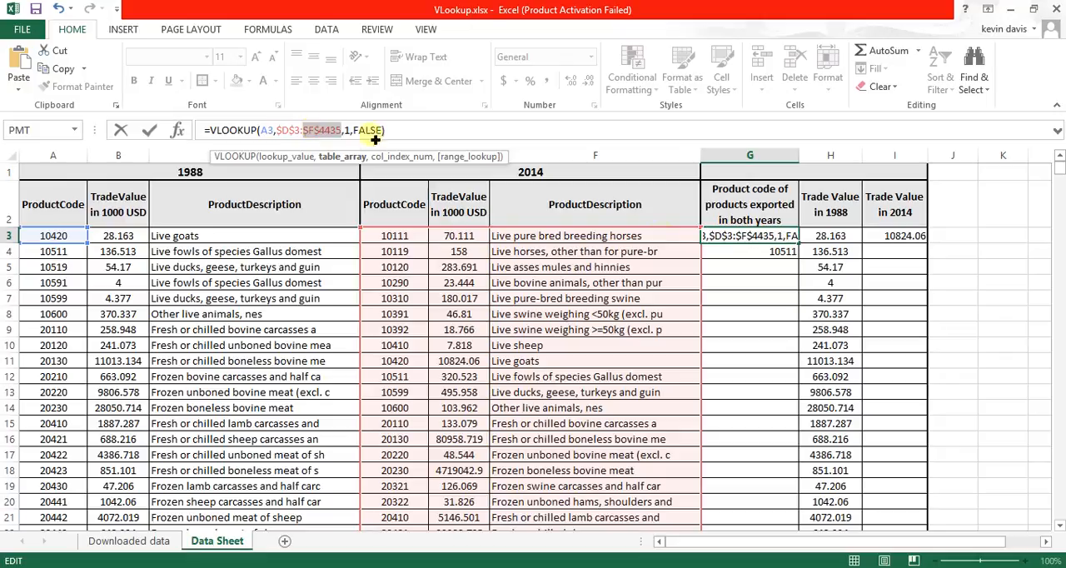
key("Return")
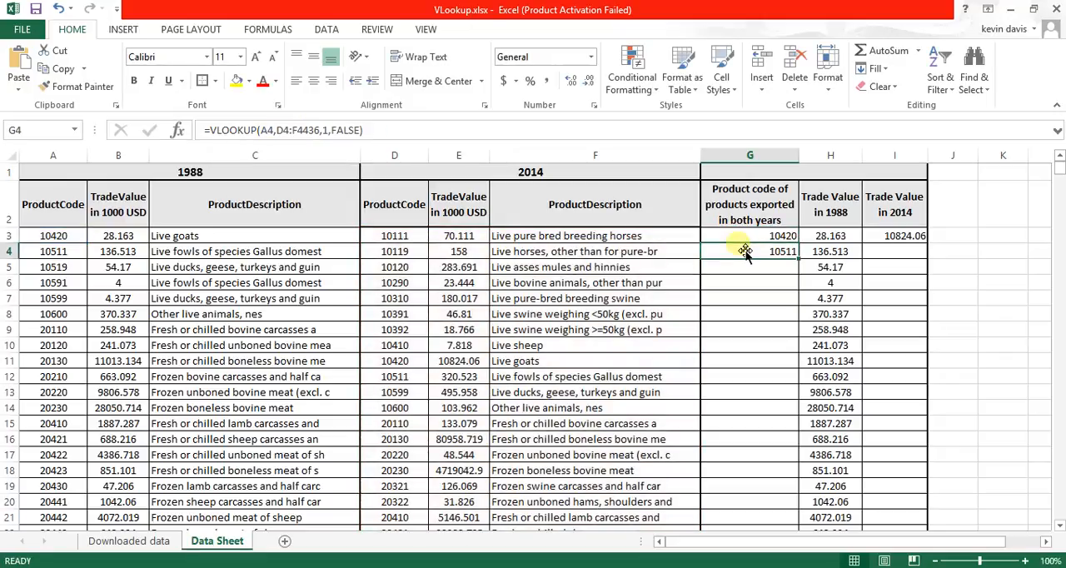
key("ctrl+d")
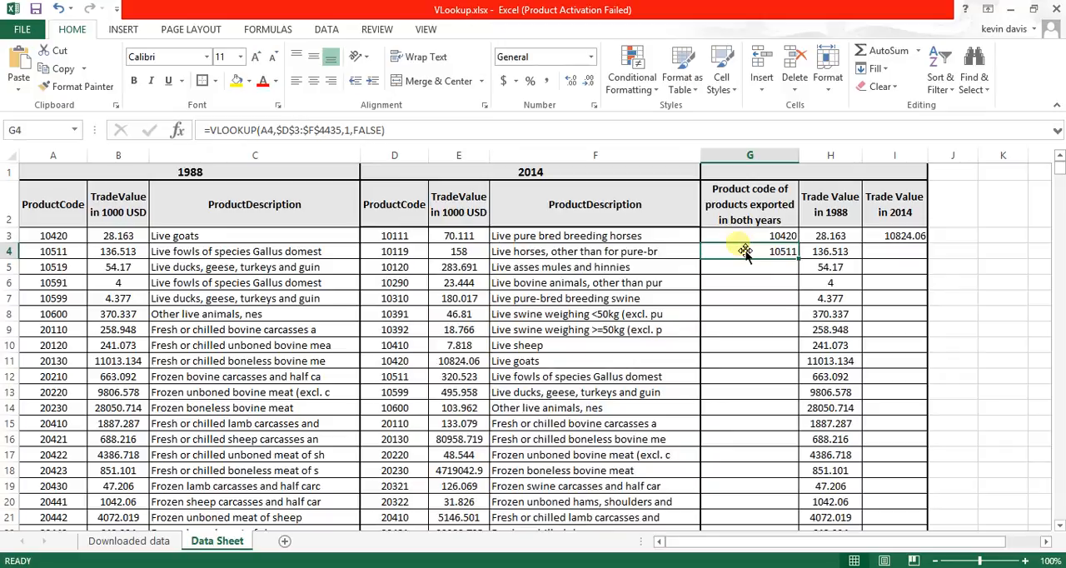
left_click(277, 133)
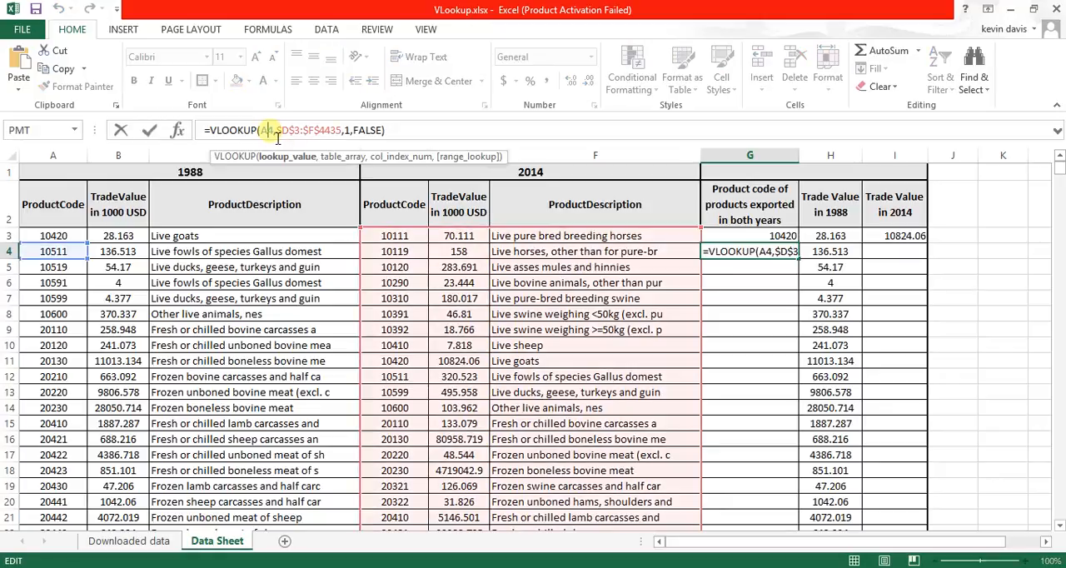
- Make the I3 VLOOKUP's table array absolute as $D$3:$F$4435 and copy the formula down into I4
left_click(908, 239)
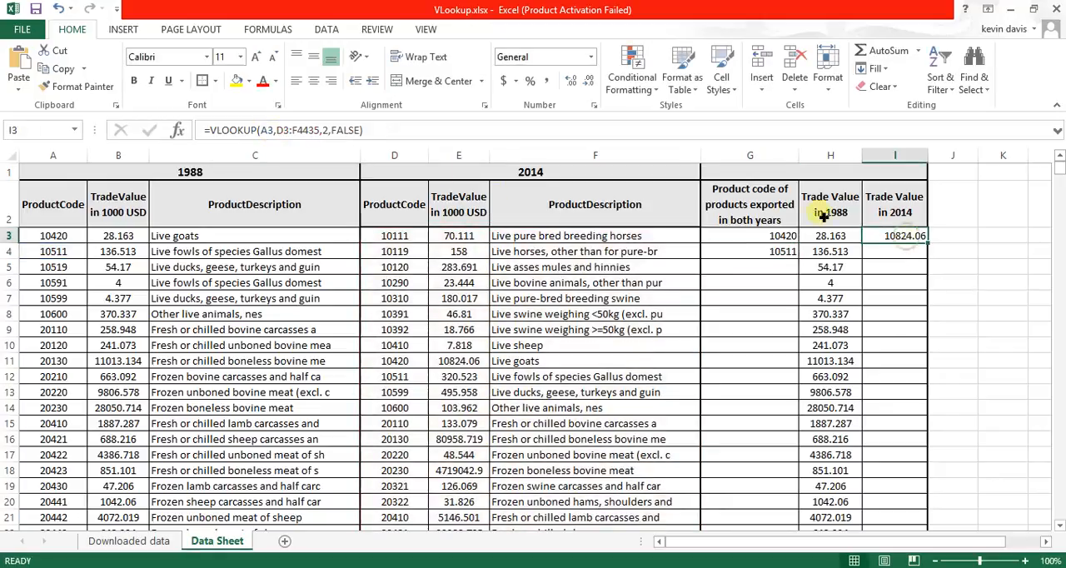
left_click(287, 131)
key("F4")
left_click(310, 131)
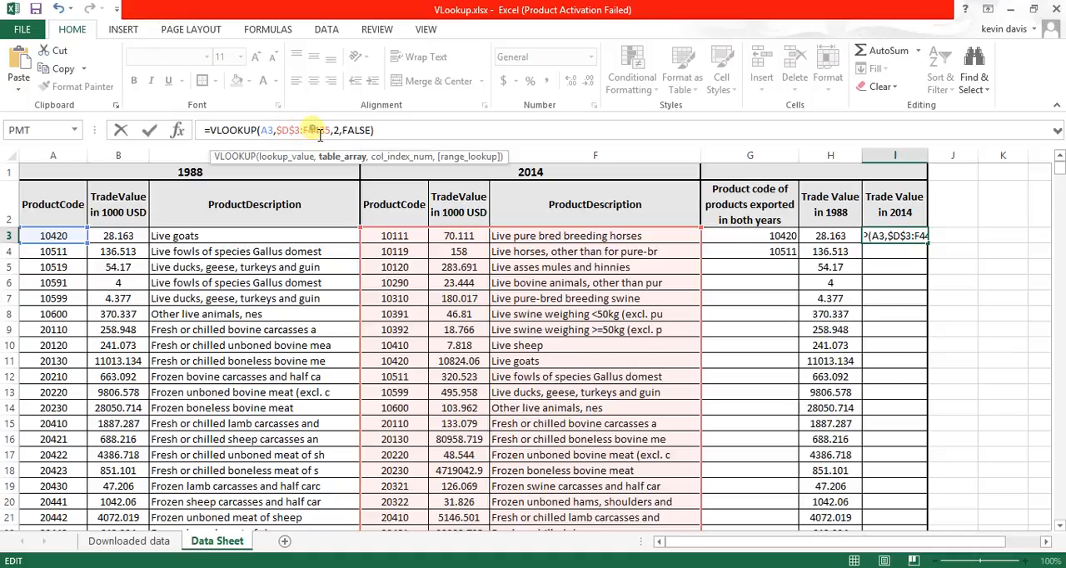
key("F4")
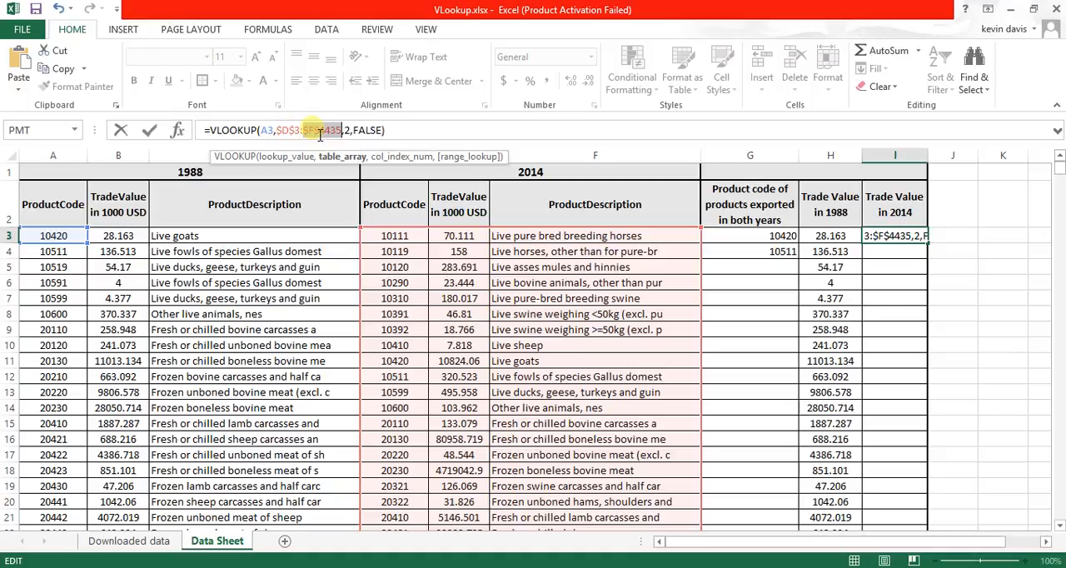
key("Return")
key("ctrl+d")
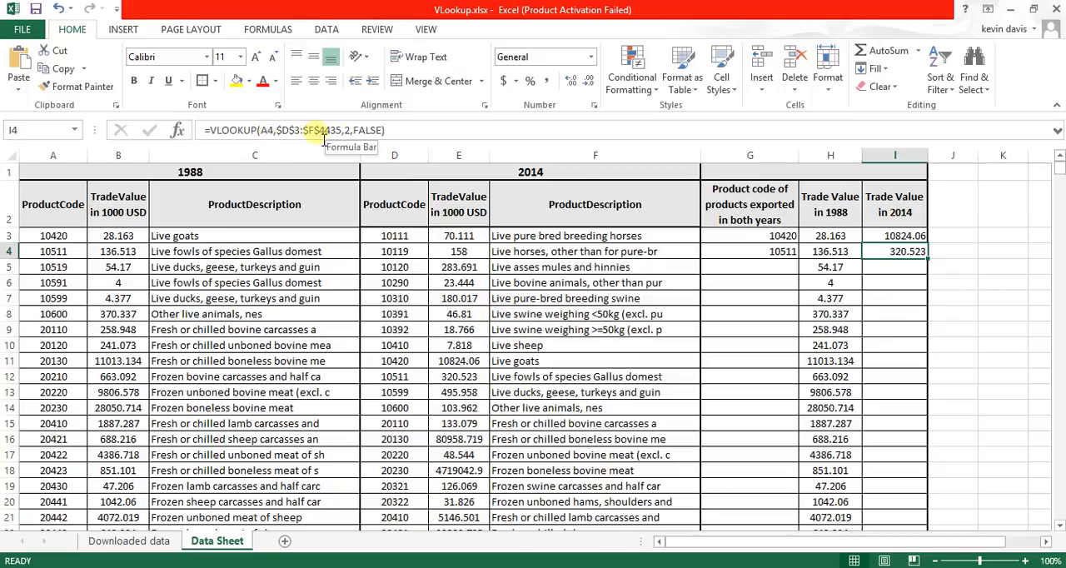
- Name the 2014 data range D3:F4435 "Frame"
left_click(401, 236)
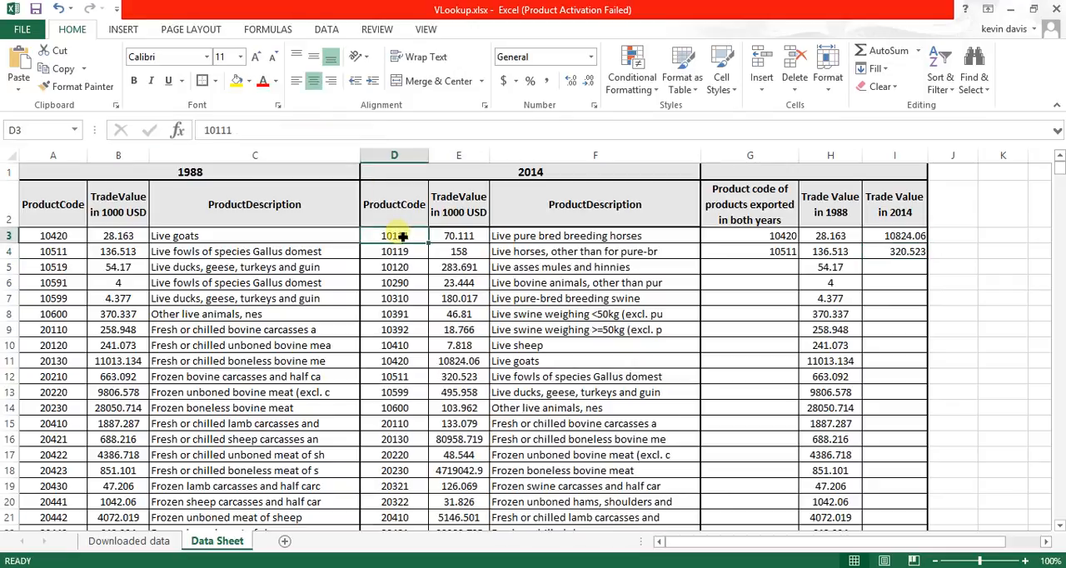
key("shift+Right")
key("shift+Right")
key("shift+Down")
key("shift+Down")
key("shift+Down")
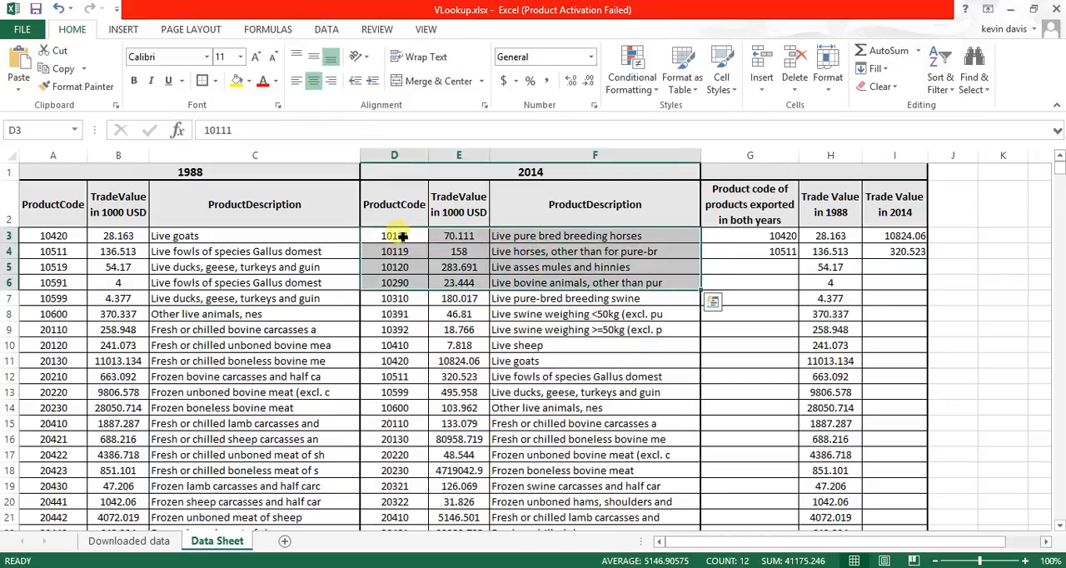
key("ctrl+shift+Down")
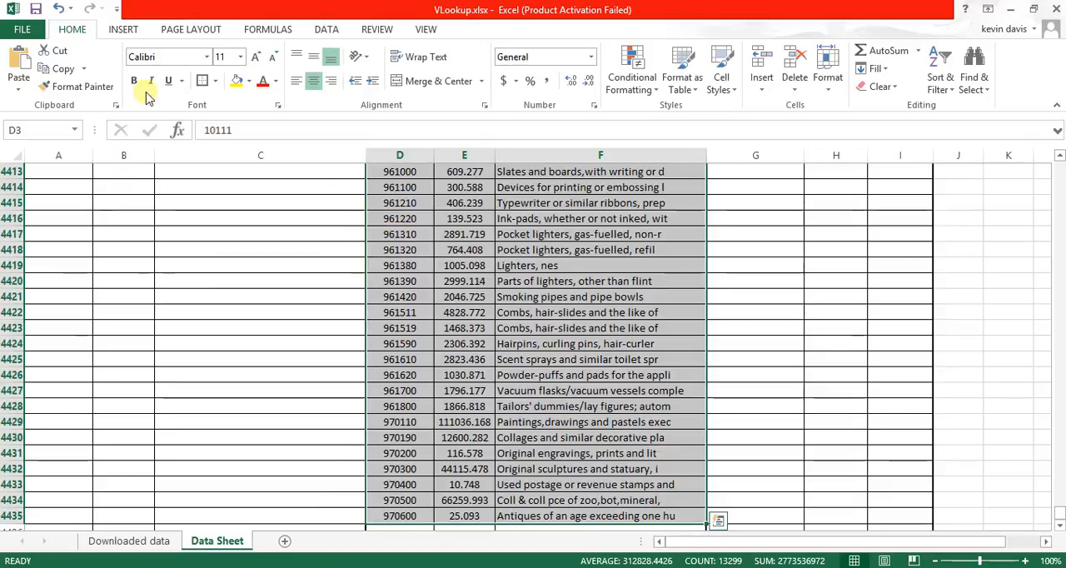
left_click(39, 133)
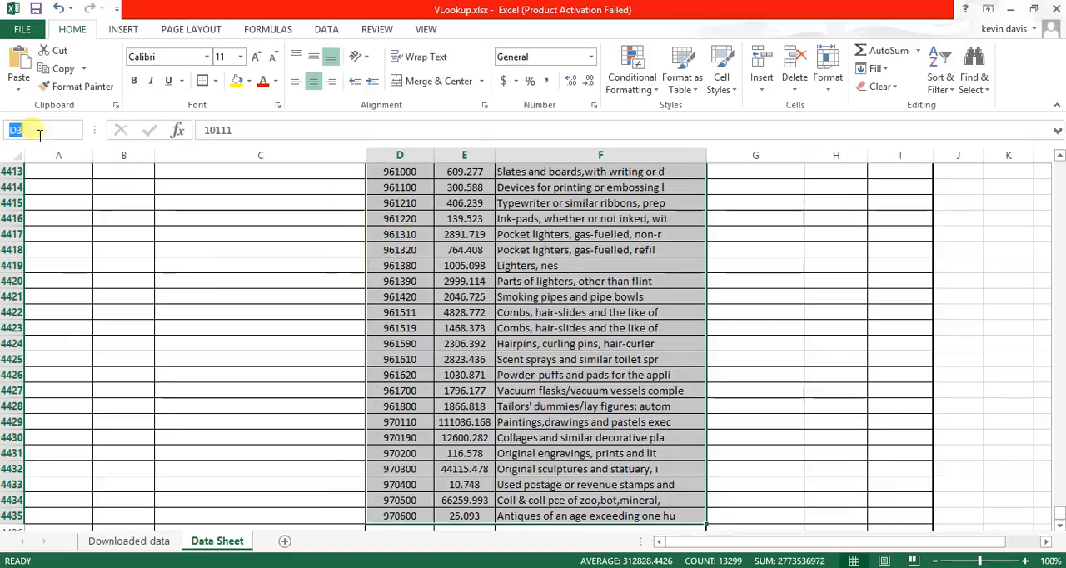
type("Frame")
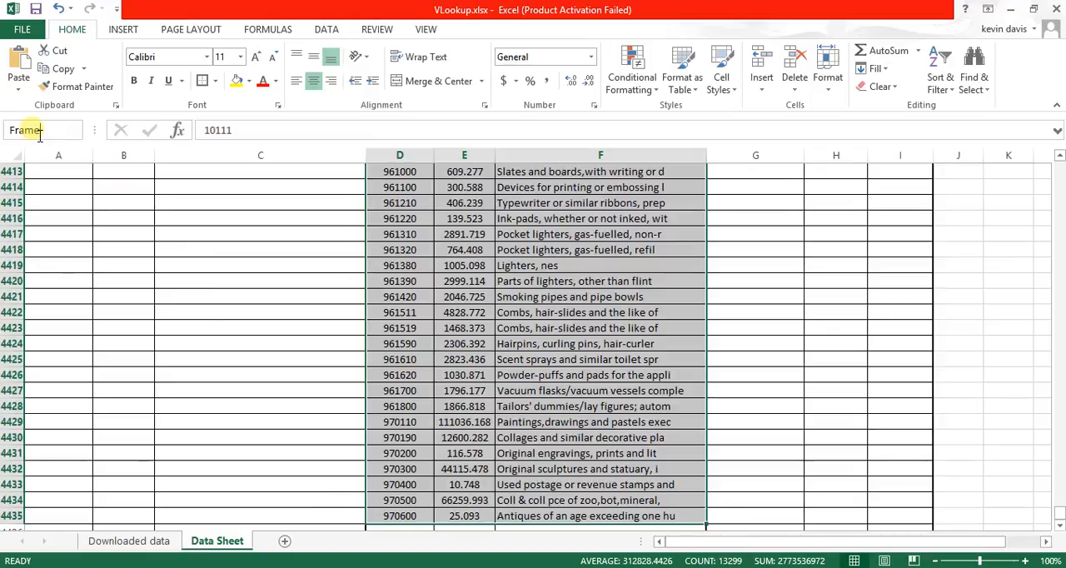
key("Return")
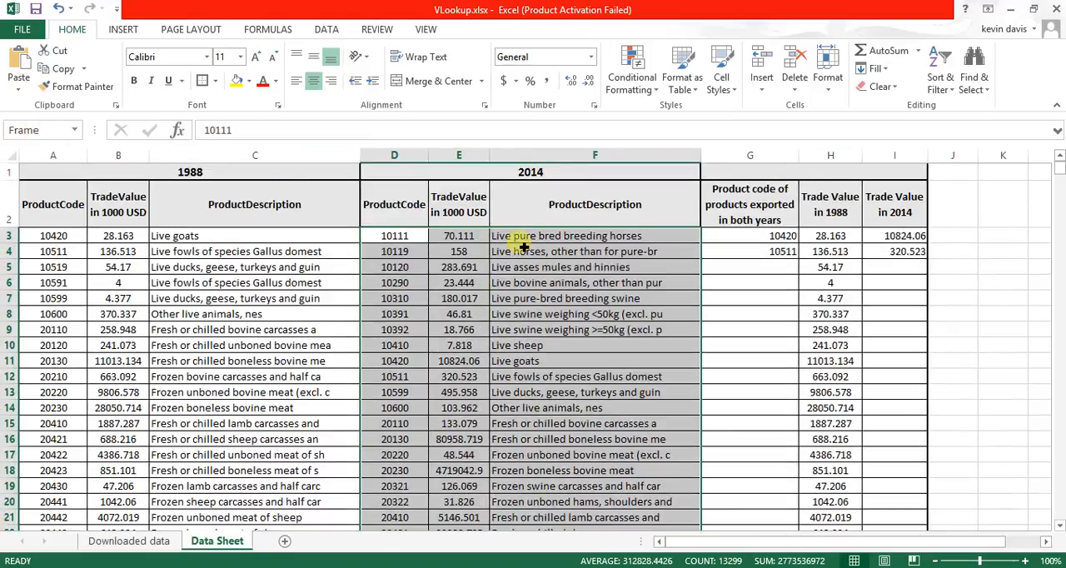
- Replace the table array in the G3 VLOOKUP with the named range Frame and copy the formula down into G4
left_click(688, 247)
left_click(740, 238)
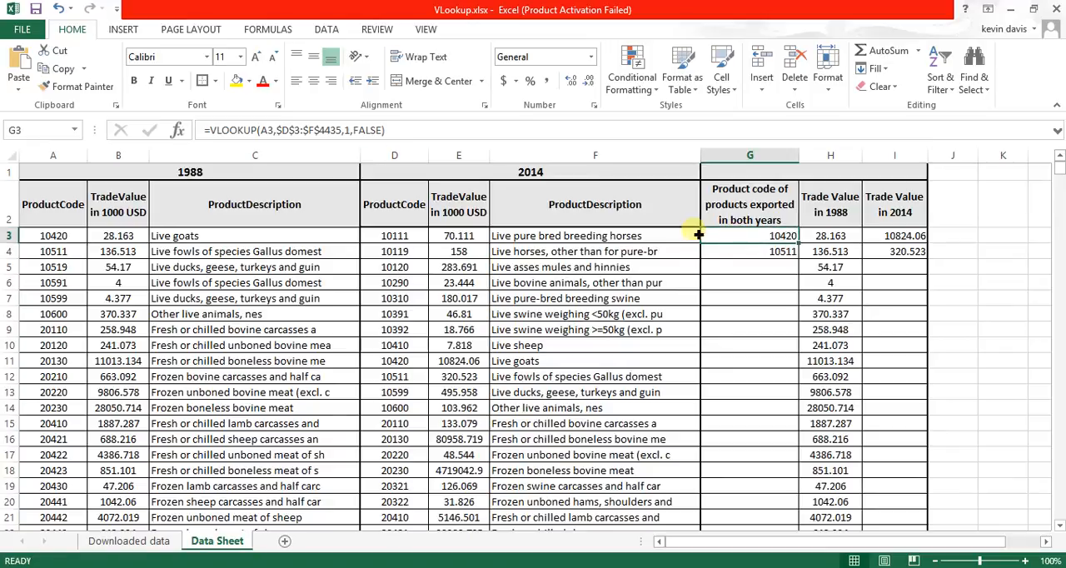
left_click(347, 132)
left_click(347, 133)
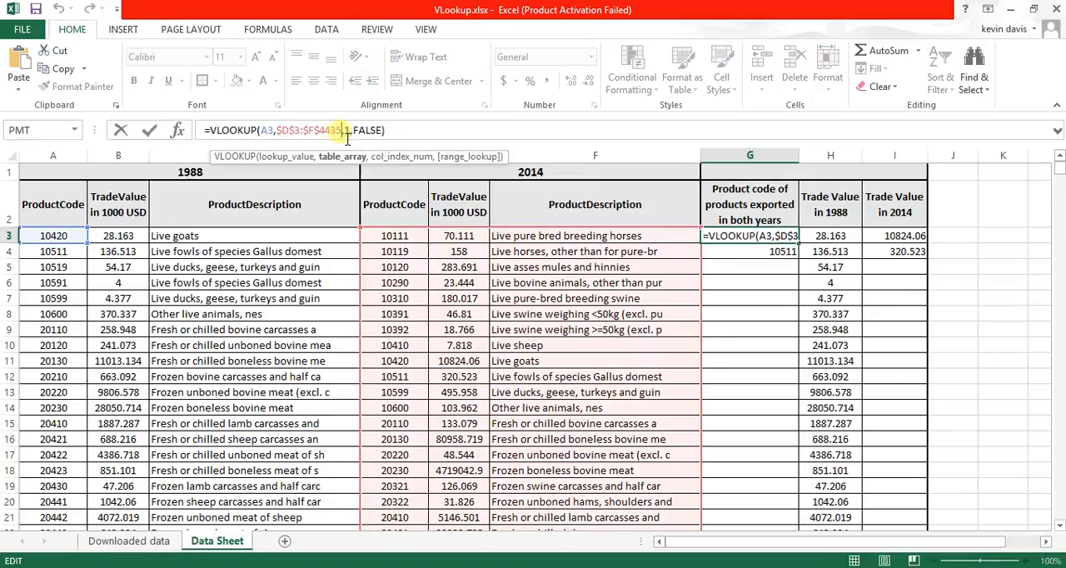
key("BackSpace")
key("BackSpace")
key("BackSpace")
key("BackSpace")
key("BackSpace")
key("BackSpace")
key("BackSpace")
key("BackSpace")
key("BackSpace")
key("BackSpace")
key("BackSpace")
key("BackSpace")
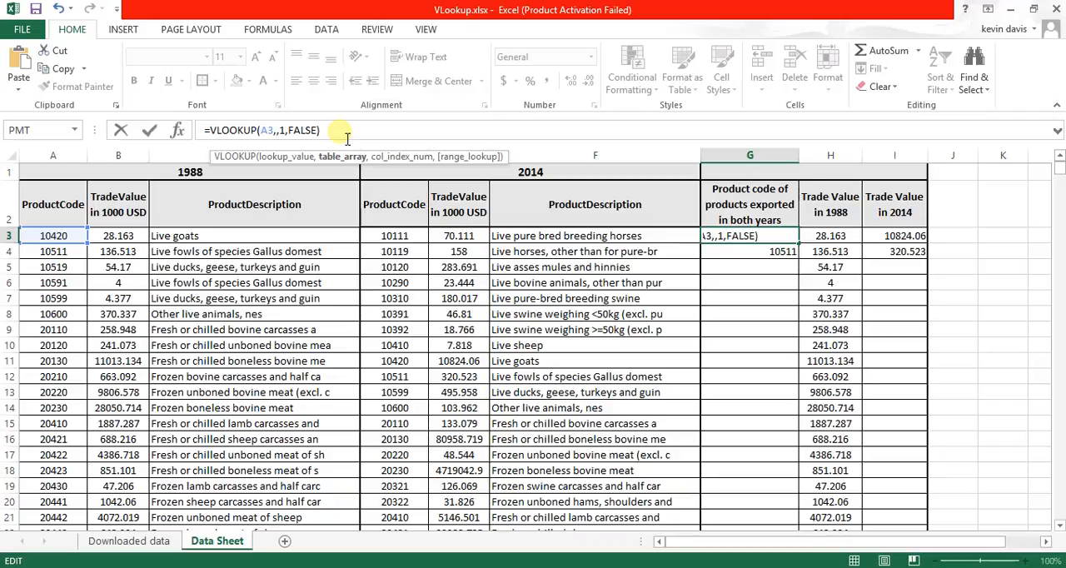
type("fram")
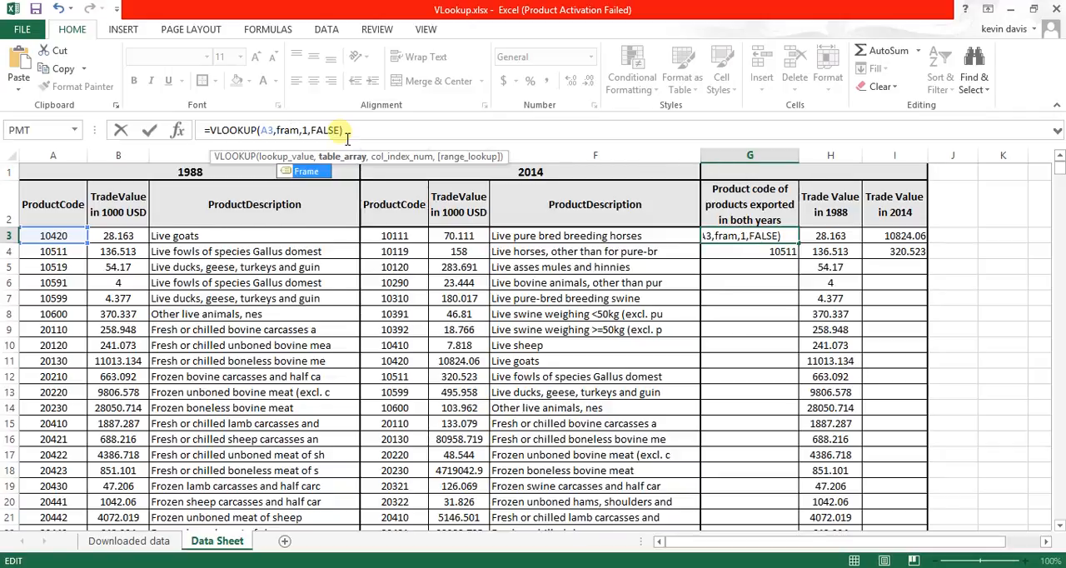
double_click(308, 172)
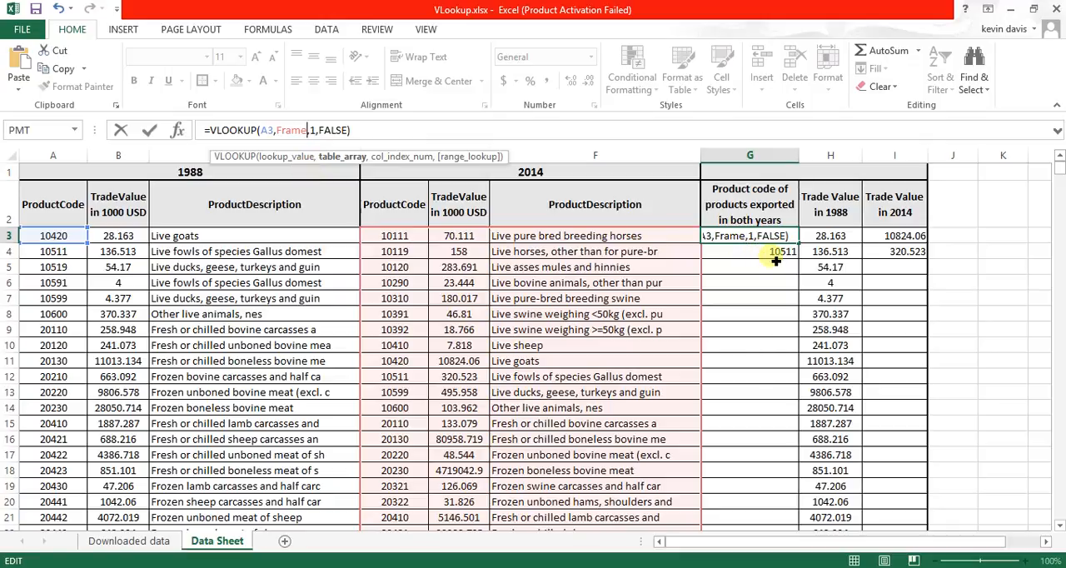
key("Return")
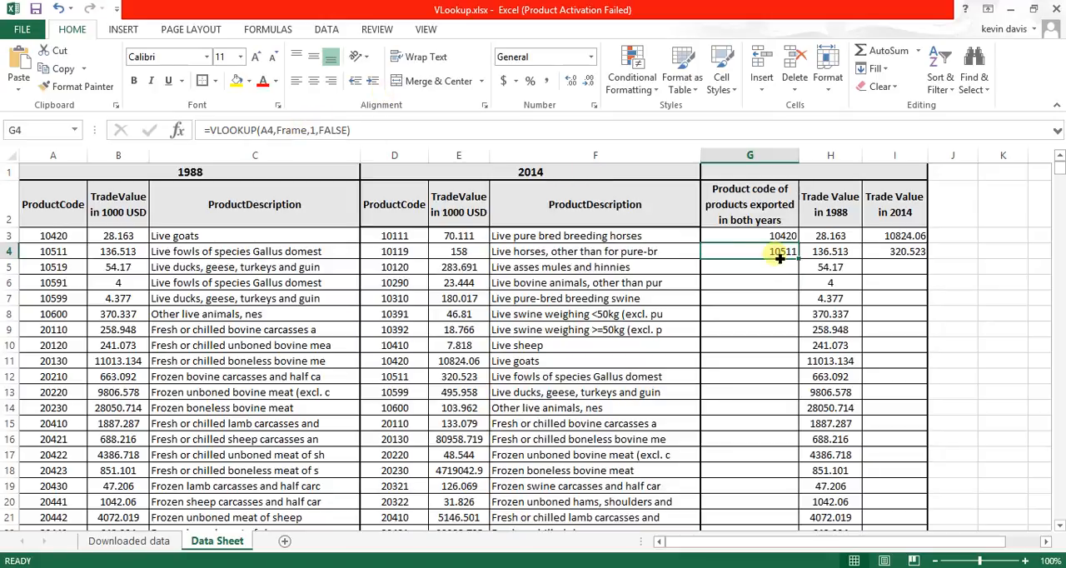
- Replace the table array in the I3 VLOOKUP with the named range Frame and copy the formula down into I4
left_click(886, 238)
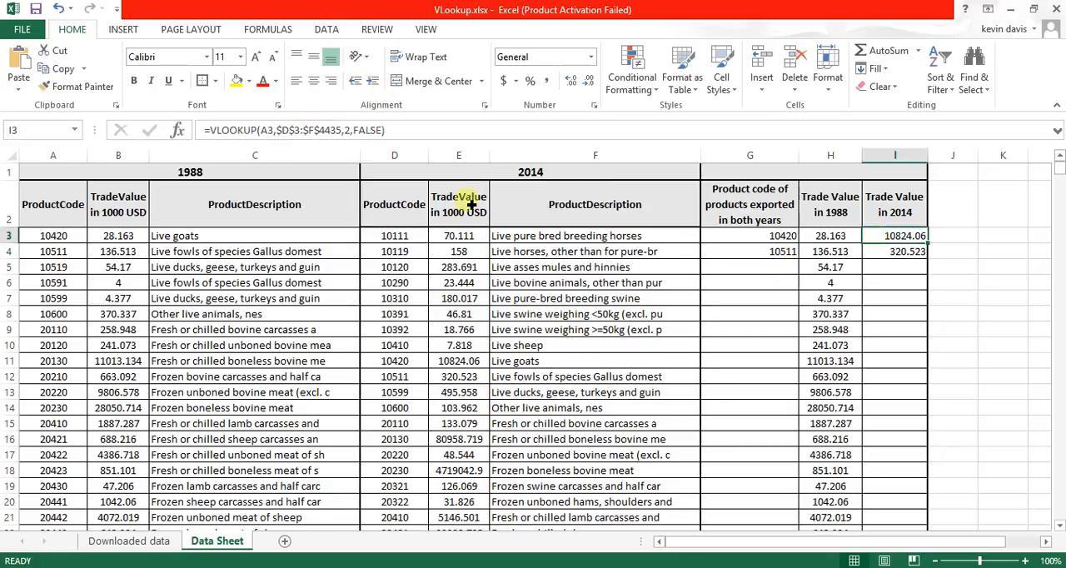
left_click(341, 130)
key("BackSpace")
key("BackSpace")
key("BackSpace")
key("BackSpace")
key("BackSpace")
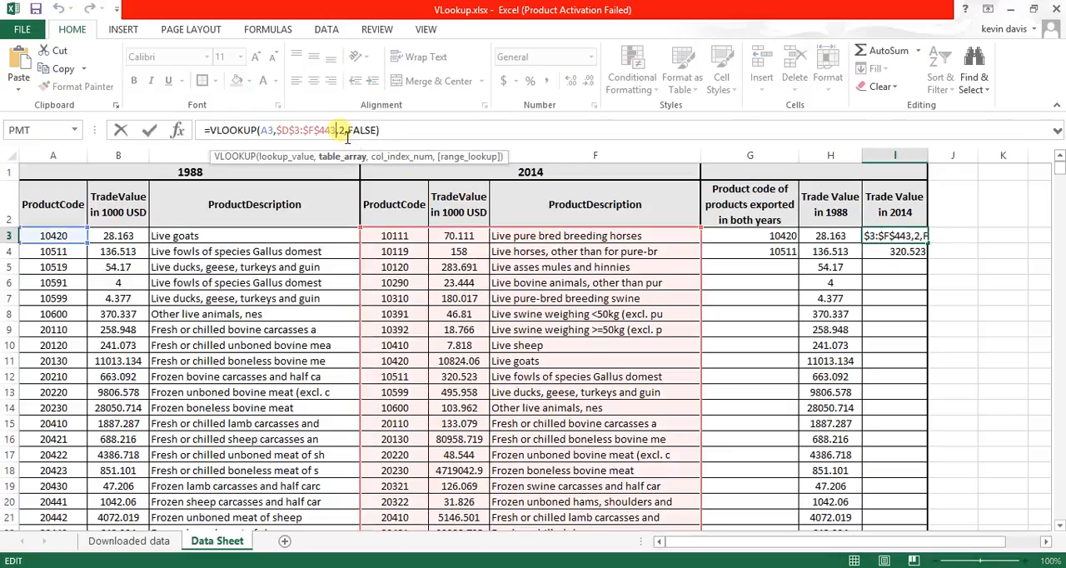
key("BackSpace")
key("BackSpace")
key("BackSpace")
key("BackSpace")
key("BackSpace")
key("BackSpace")
key("BackSpace")
type("fram")
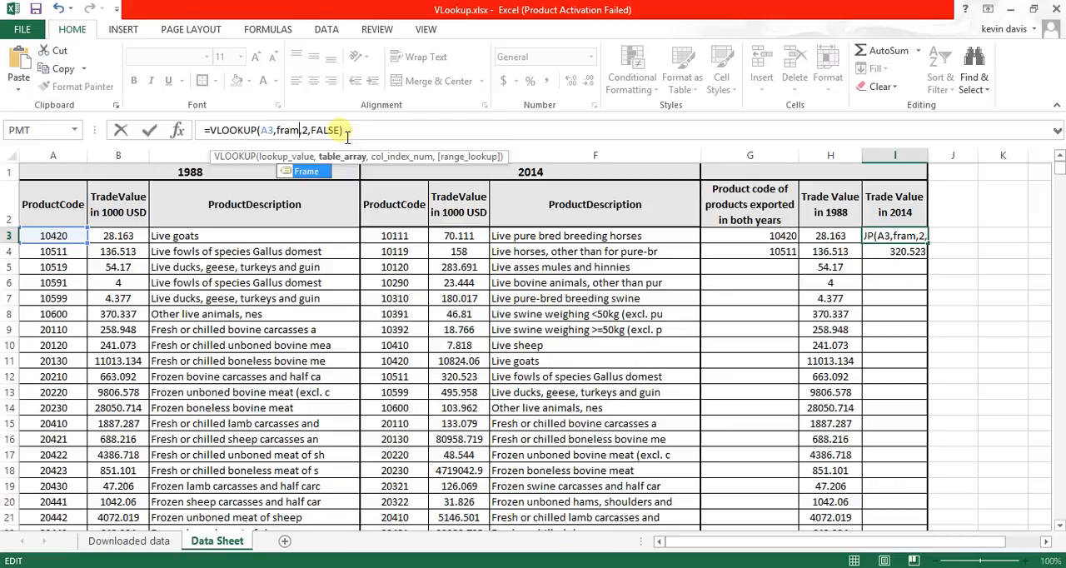
double_click(308, 171)
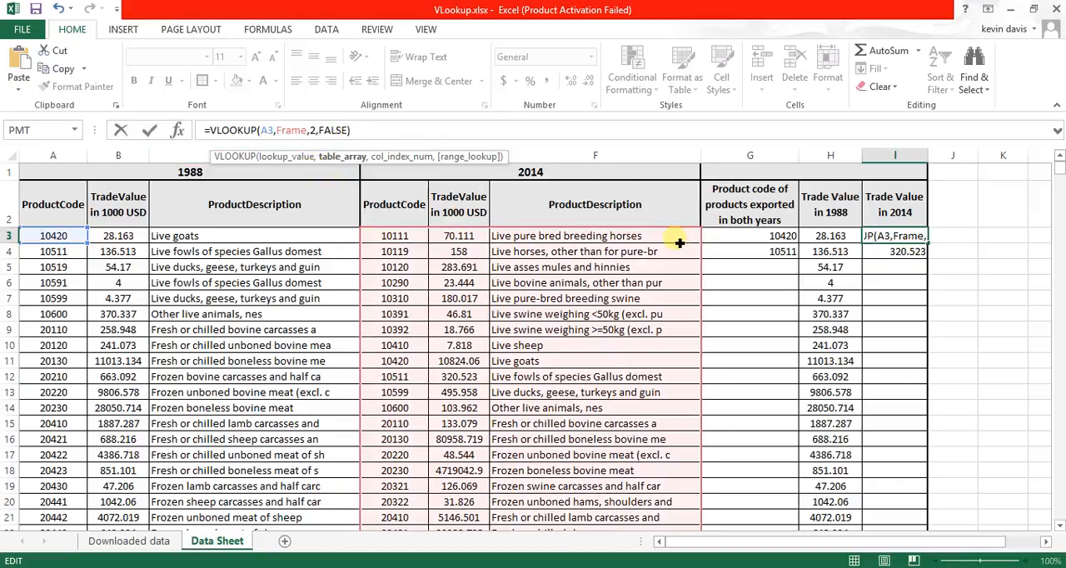
key("Return")
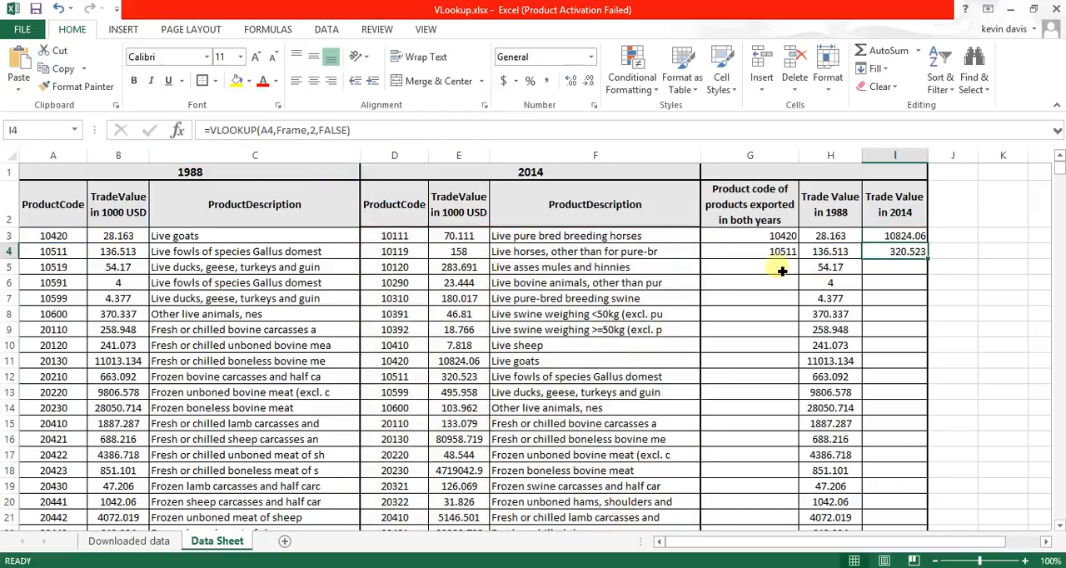
left_click(781, 269)
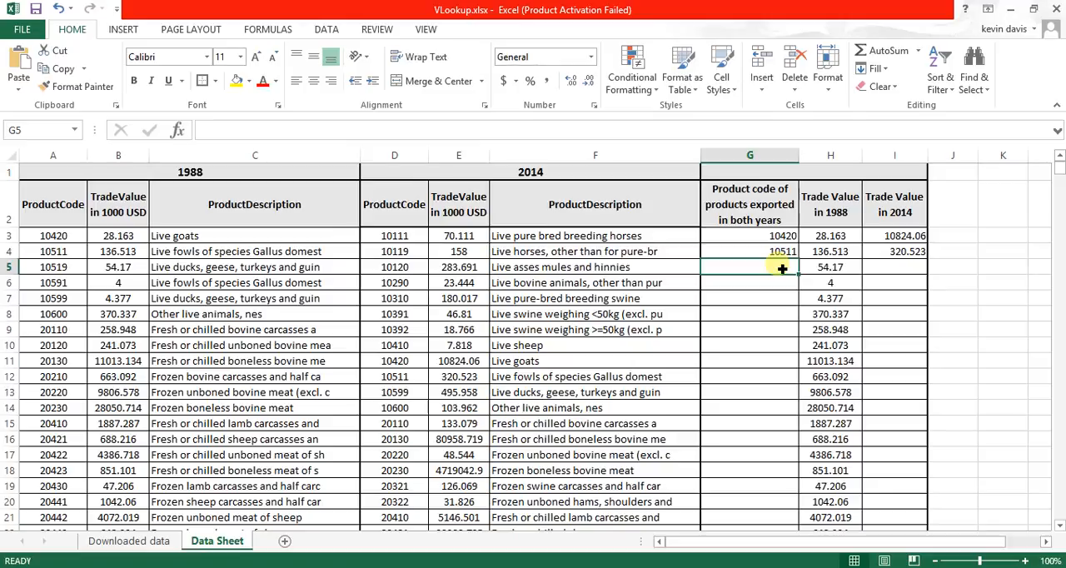
- Copy the VLOOKUP formulas for product code and 2014 trade value down into G5 and I5
key("ctrl+d")
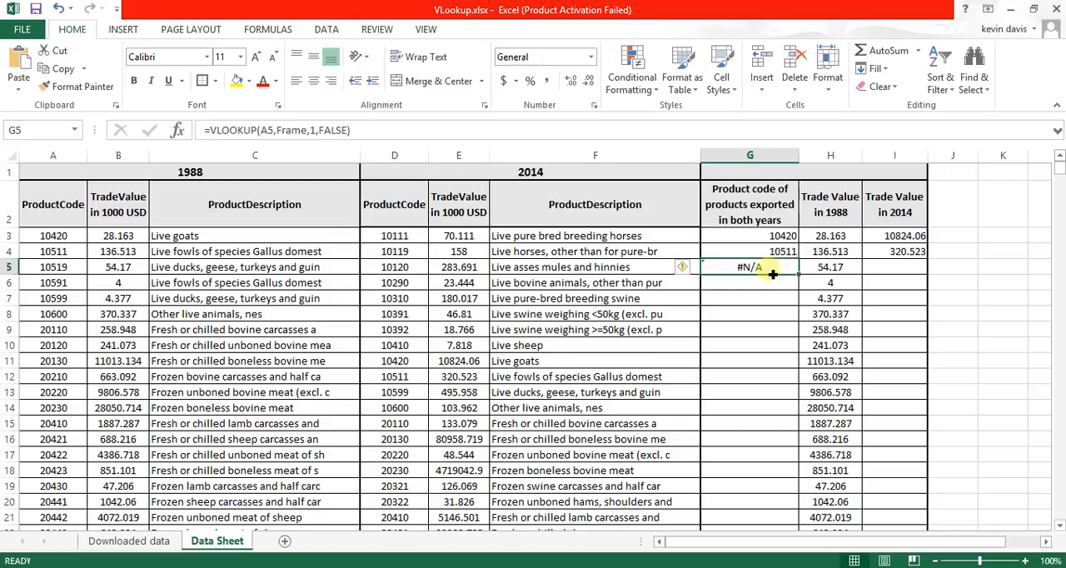
left_click(60, 268)
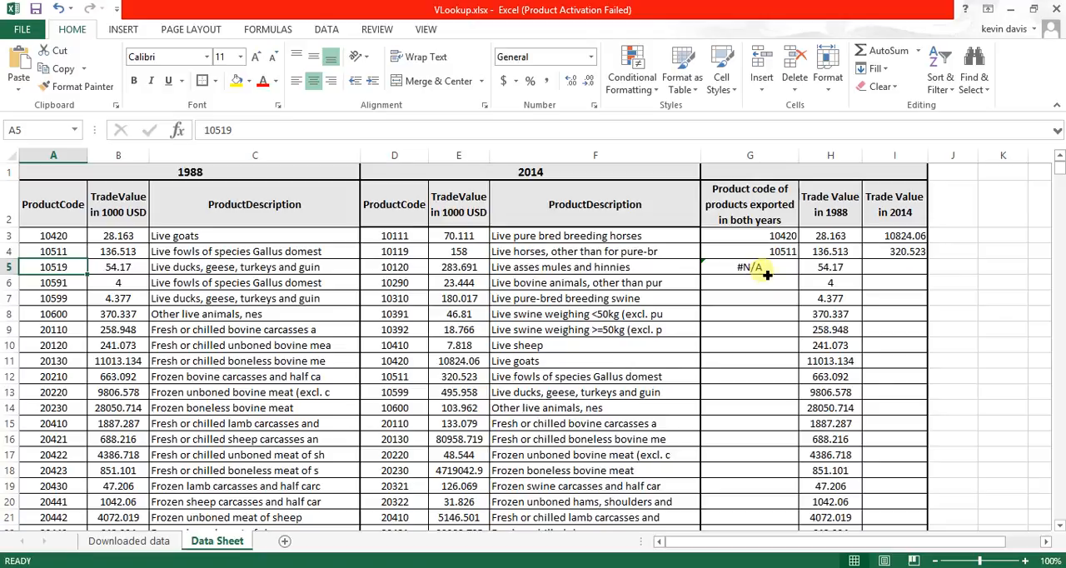
left_click(766, 275)
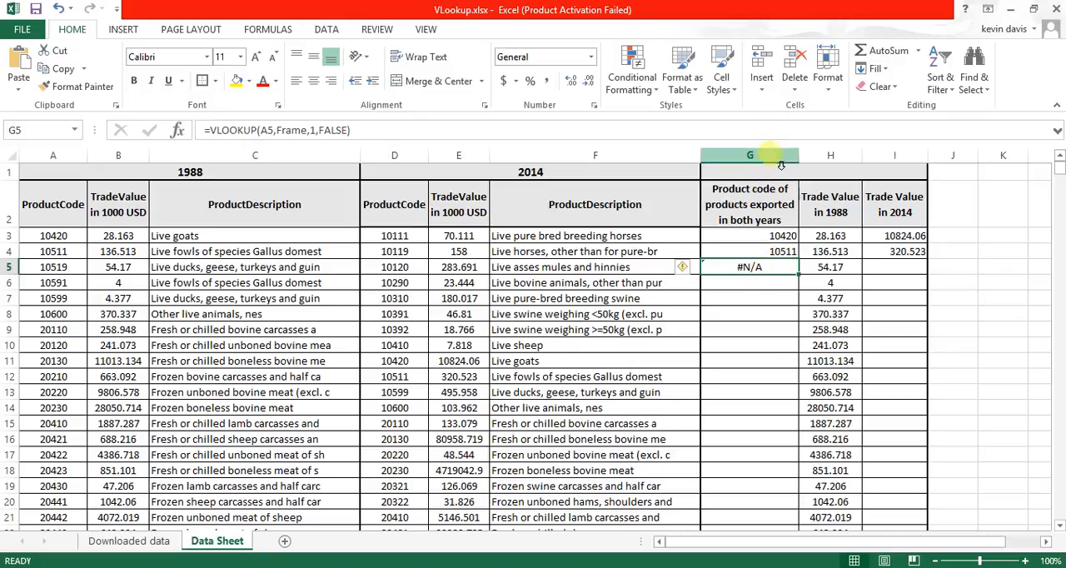
left_click(762, 206)
left_click_drag(764, 207, 887, 271)
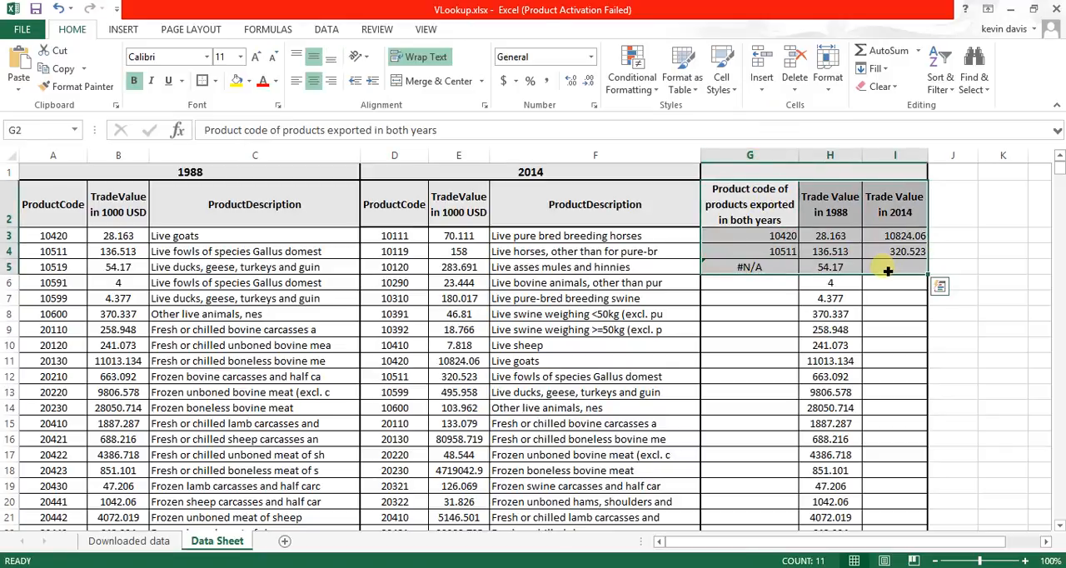
left_click(764, 272)
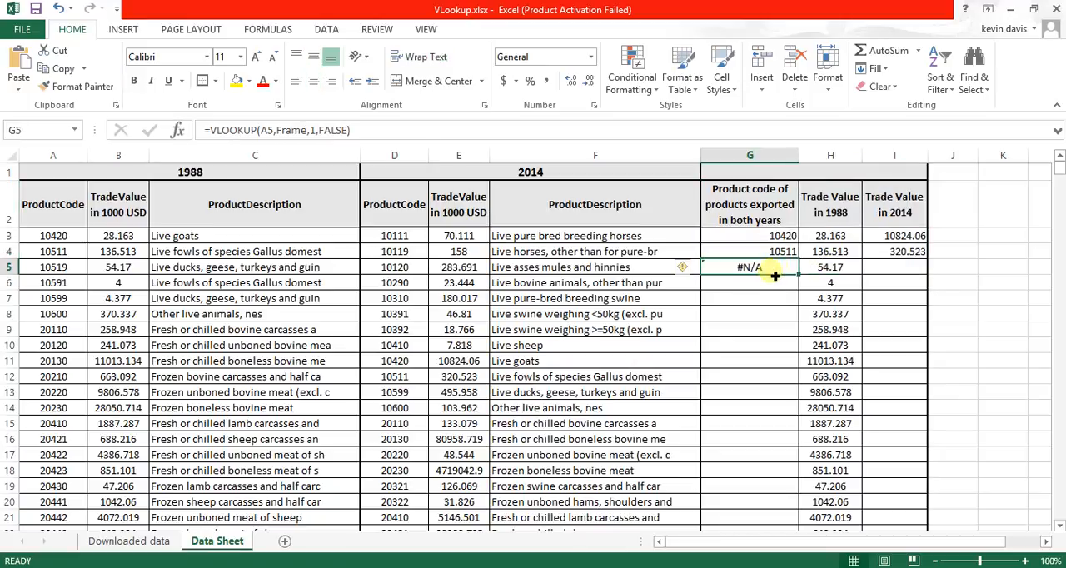
left_click(890, 275)
type("=VLOOKUP(A5,Frame,2,FALSE)")
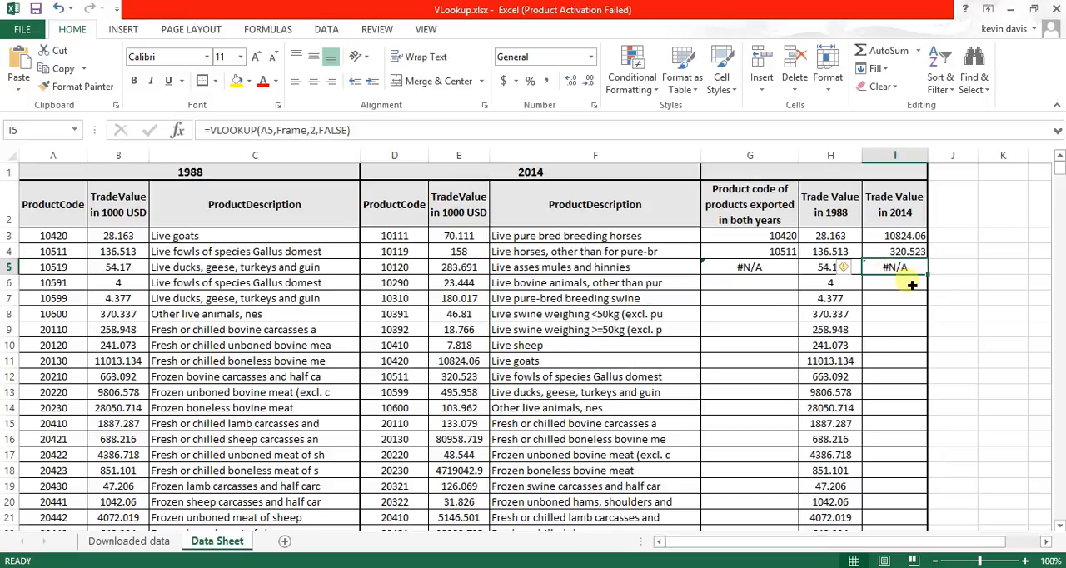
- Wrap the G5 VLOOKUP in an IF function with an ISNA logical test and 0 as the value if true
left_click(758, 269)
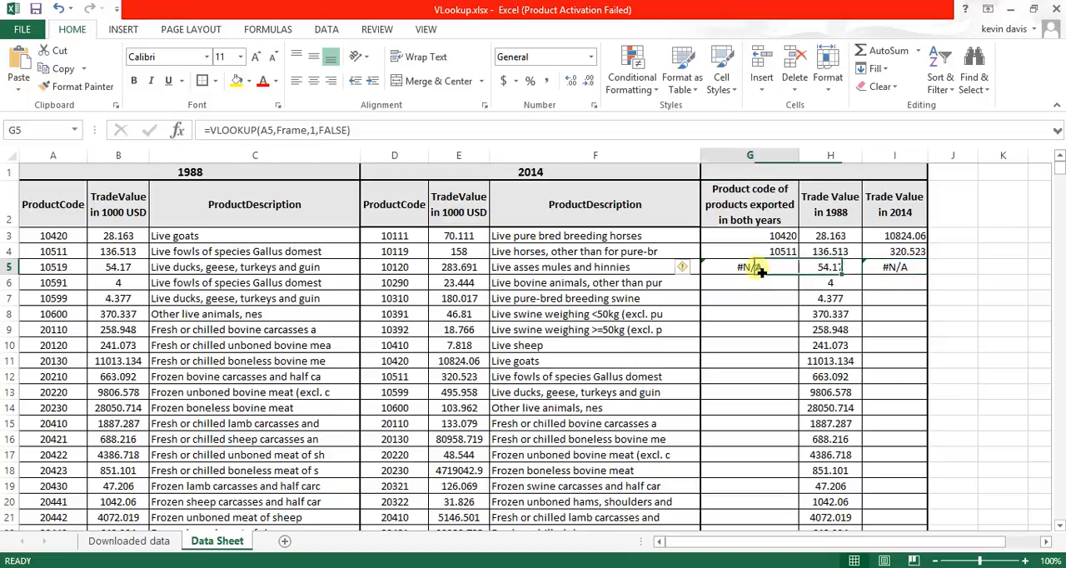
left_click(466, 132)
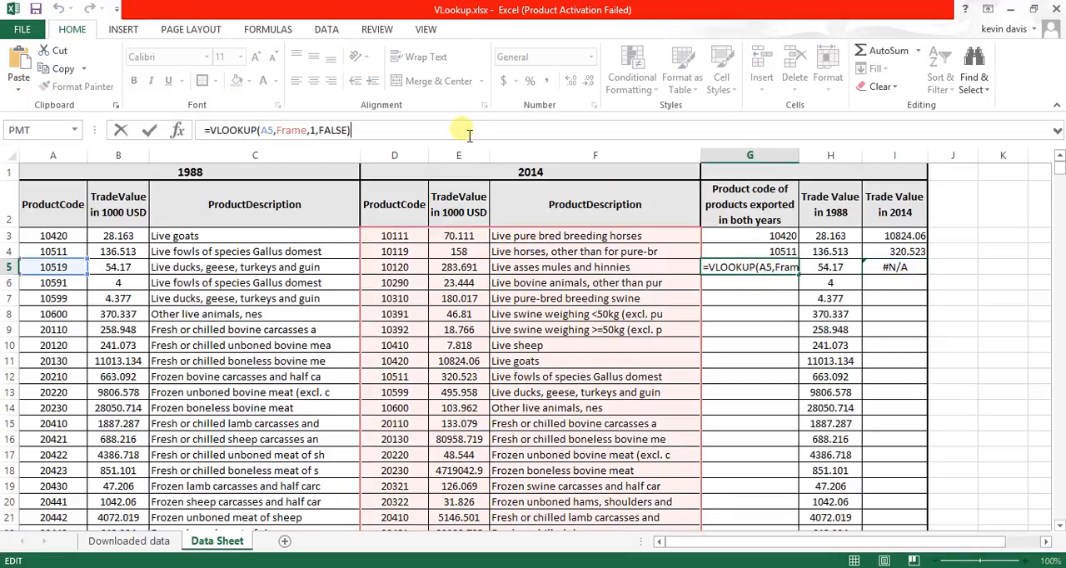
key("Home")
key("Right")
type("IF")
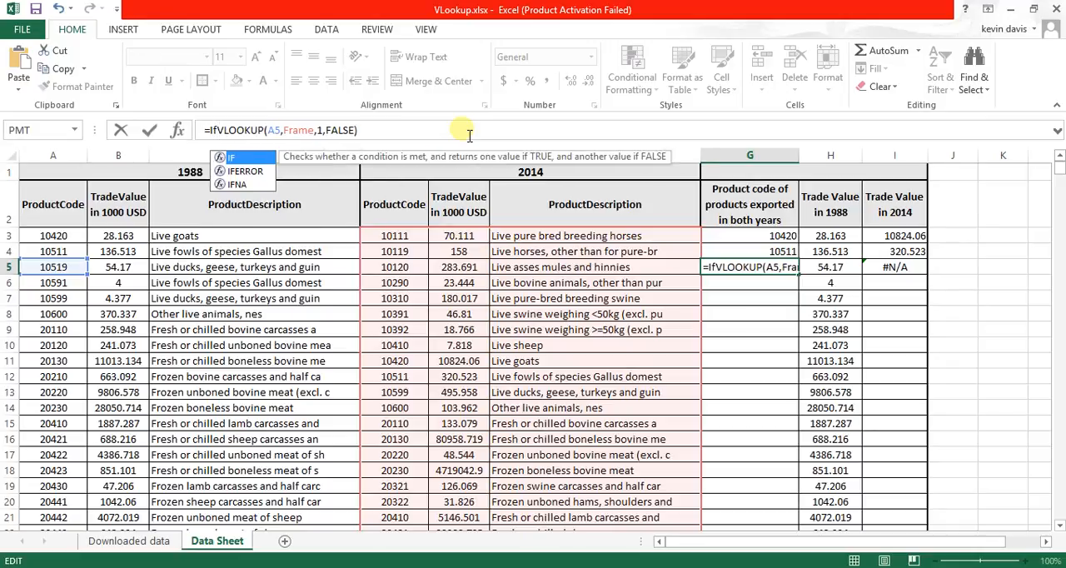
double_click(268, 158)
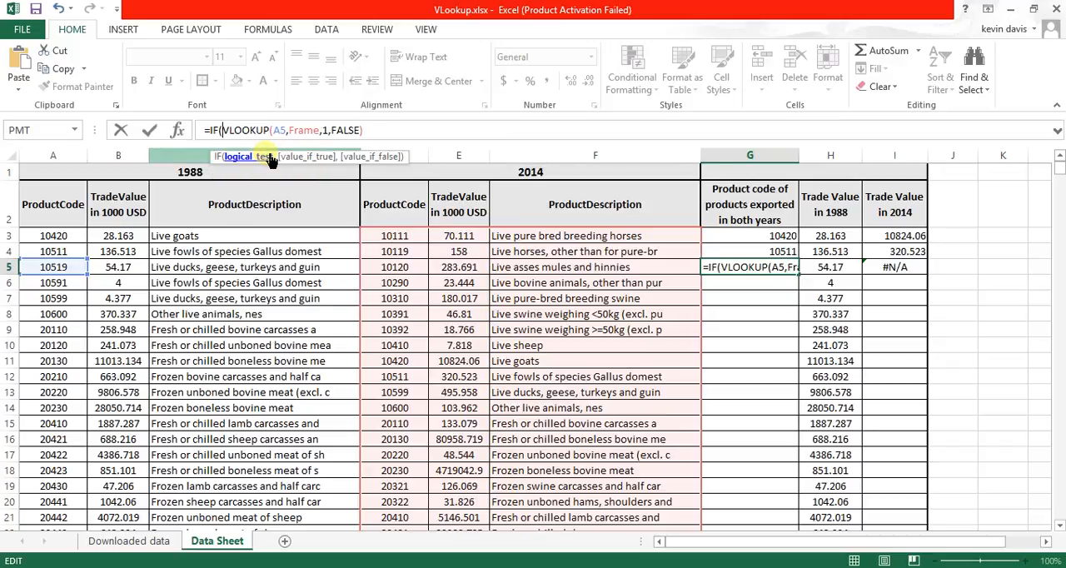
type("isna")
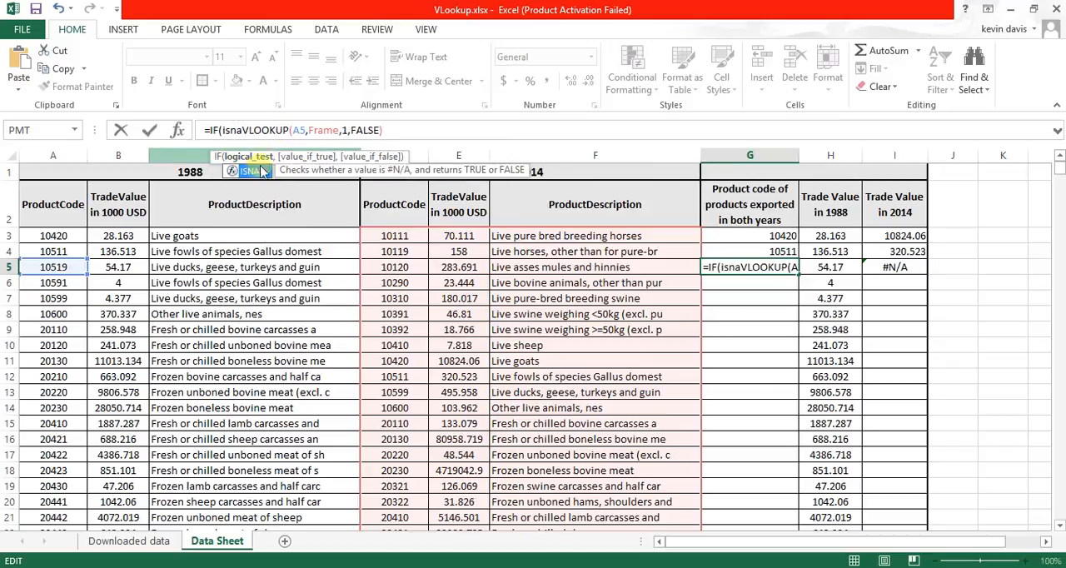
double_click(256, 171)
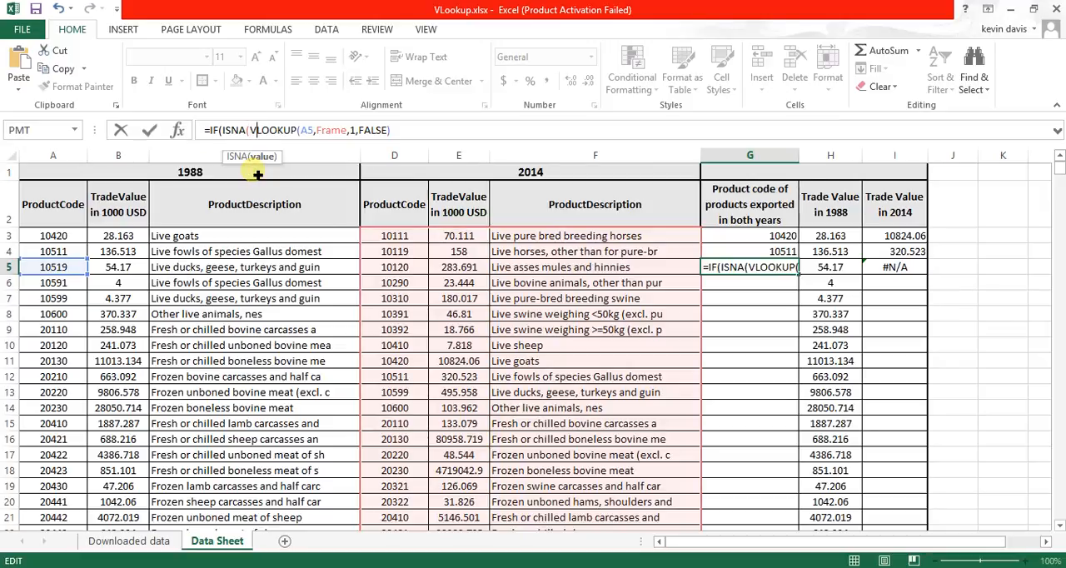
type(")")
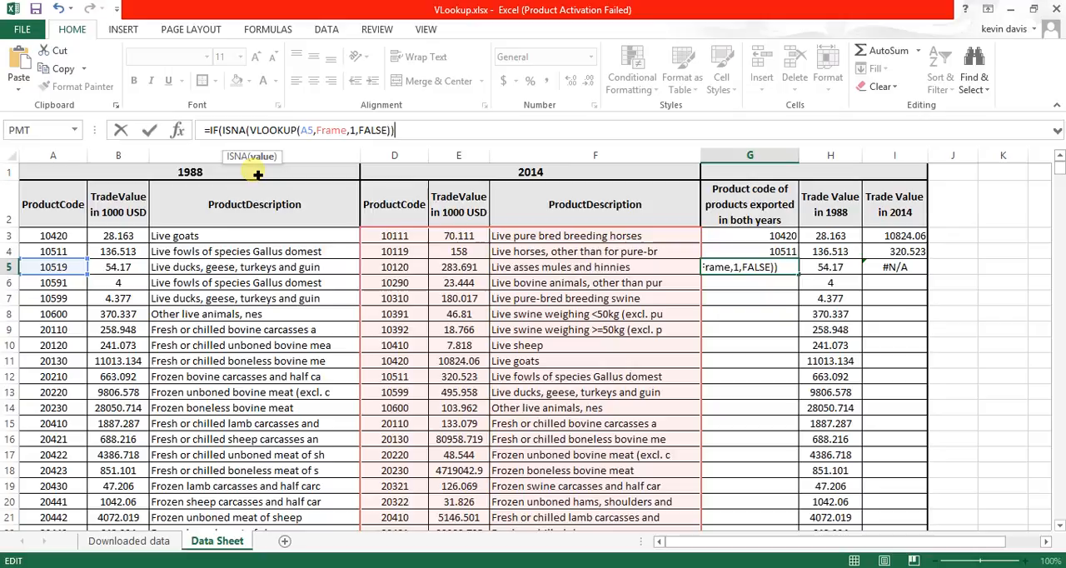
type(",")
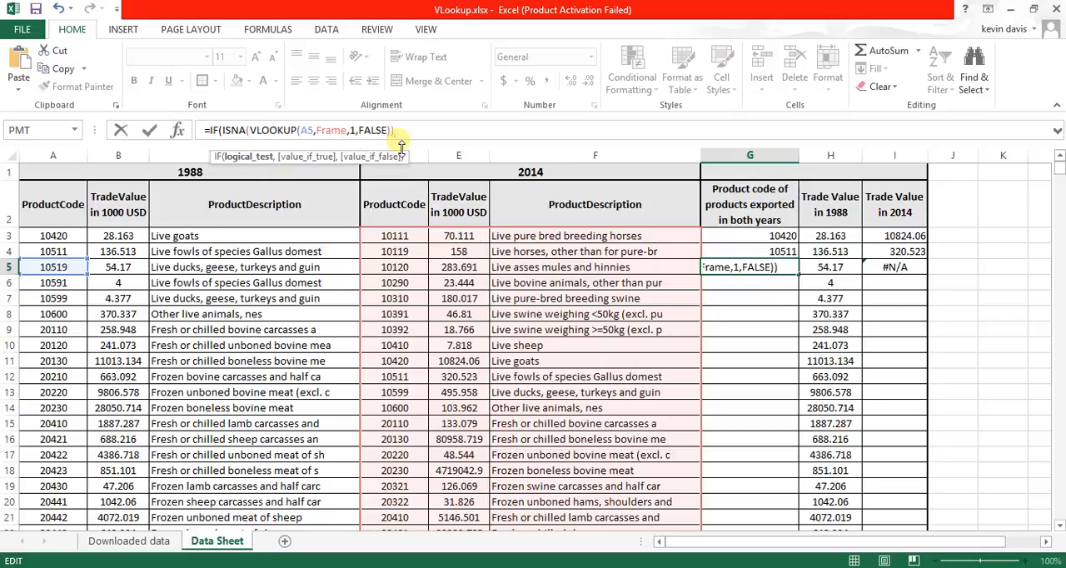
type(",")
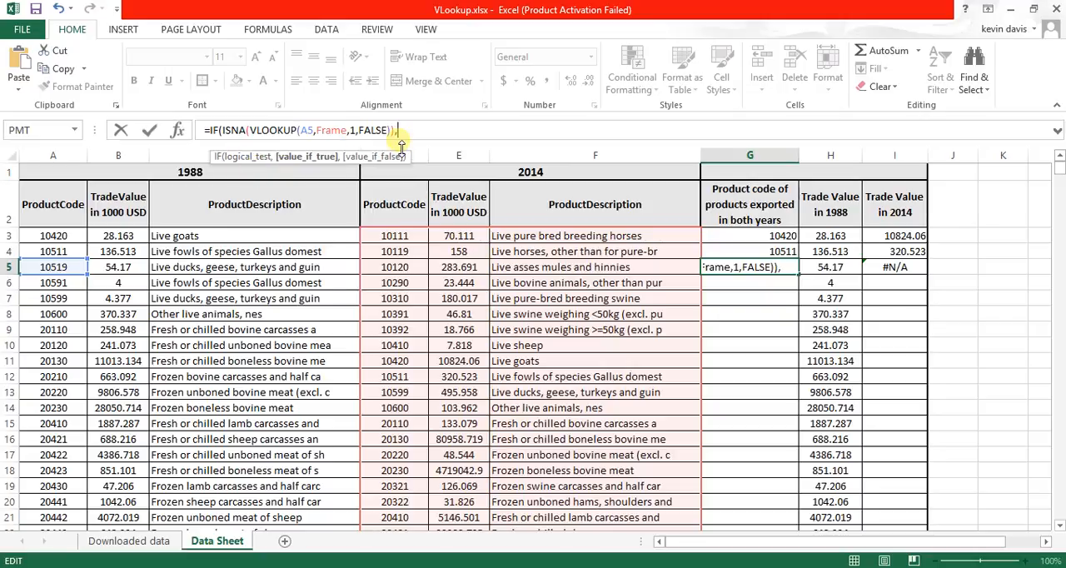
type("0,")
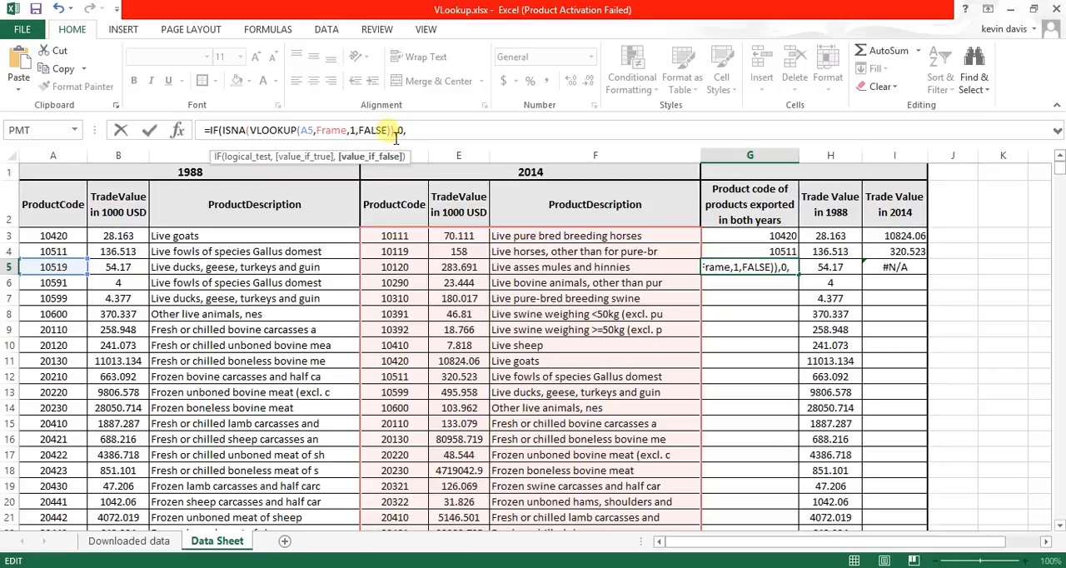
- Reuse VLOOKUP(A5,Frame,1,FALSE) as the value if false in the G5 formula and close the IF function
left_click(390, 132)
key("shift+Left")
key("shift+Left")
key("shift+Left")
key("shift+Left")
key("shift+Left")
key("shift+Left")
key("shift+Left")
key("shift+Left")
key("shift+Left")
key("shift+Left")
key("shift+Left")
key("shift+Left")
key("shift+Left")
key("shift+Left")
key("shift+Left")
key("shift+Left")
key("shift+Left")
key("shift+Left")
key("shift+Left")
key("shift+Left")
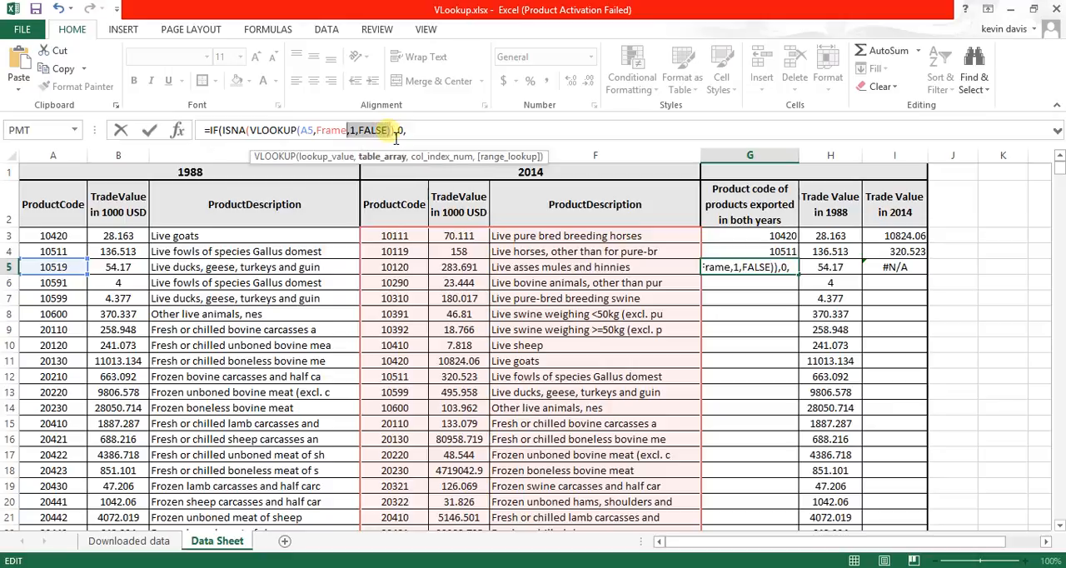
key("shift+Right")
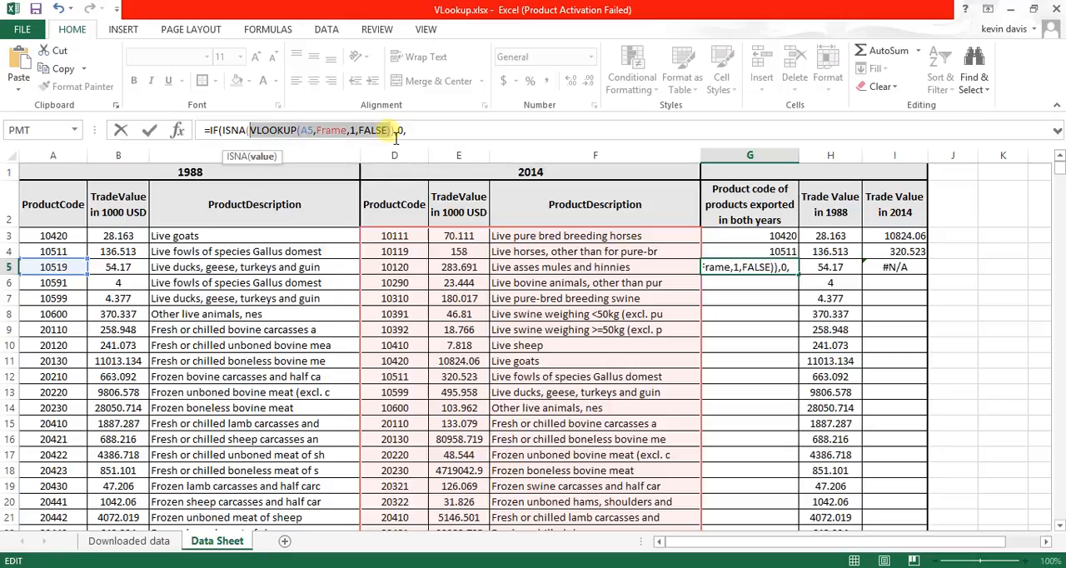
key("ctrl+c")
left_click(414, 131)
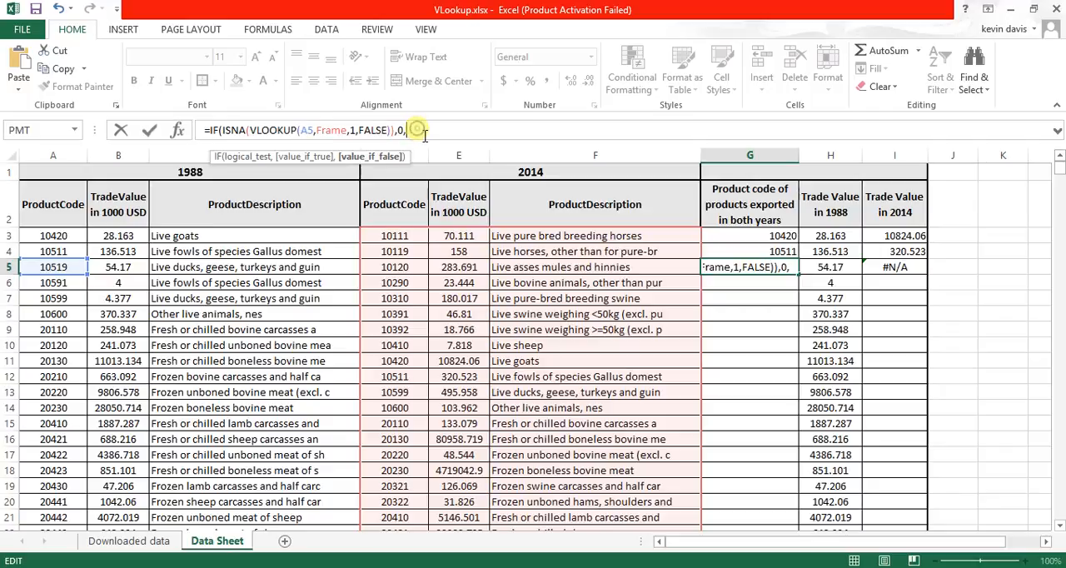
key("ctrl+v")
type(")")
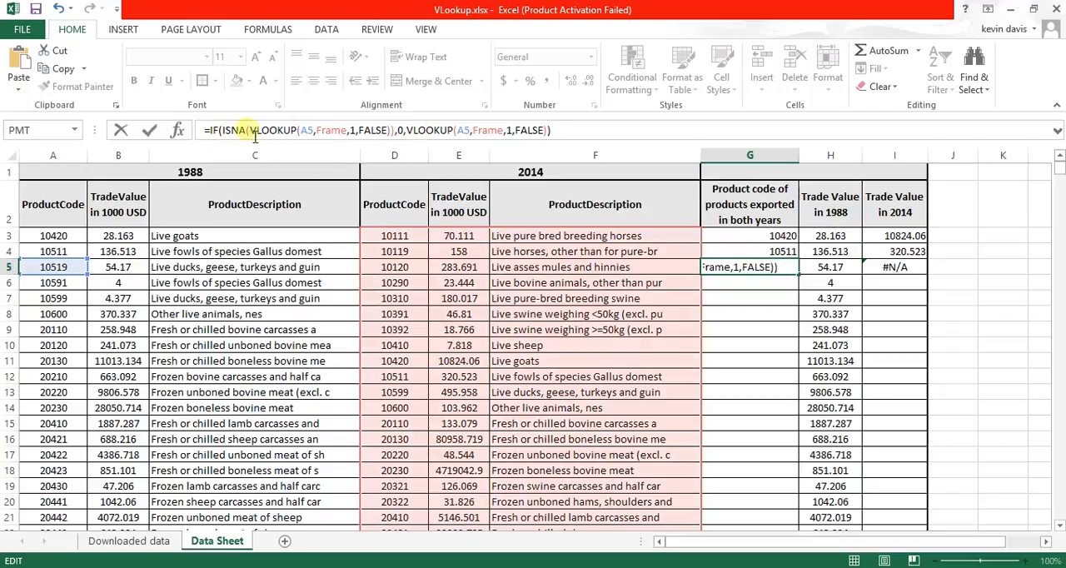
- Check the ISNA test and the true and false arguments of the G5 formula, and enter it
left_click_drag(396, 133, 261, 140)
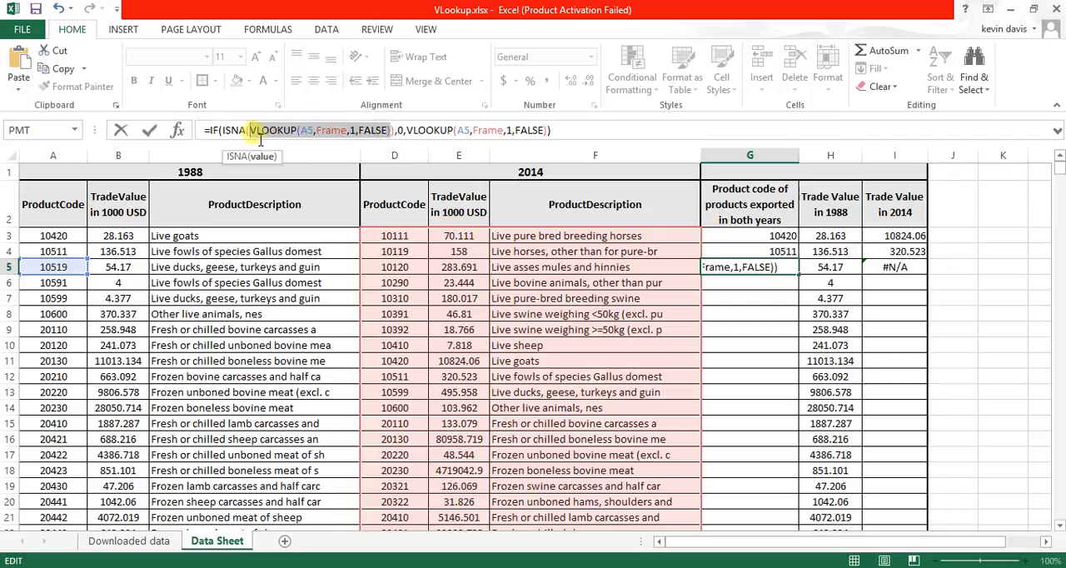
left_click(238, 132)
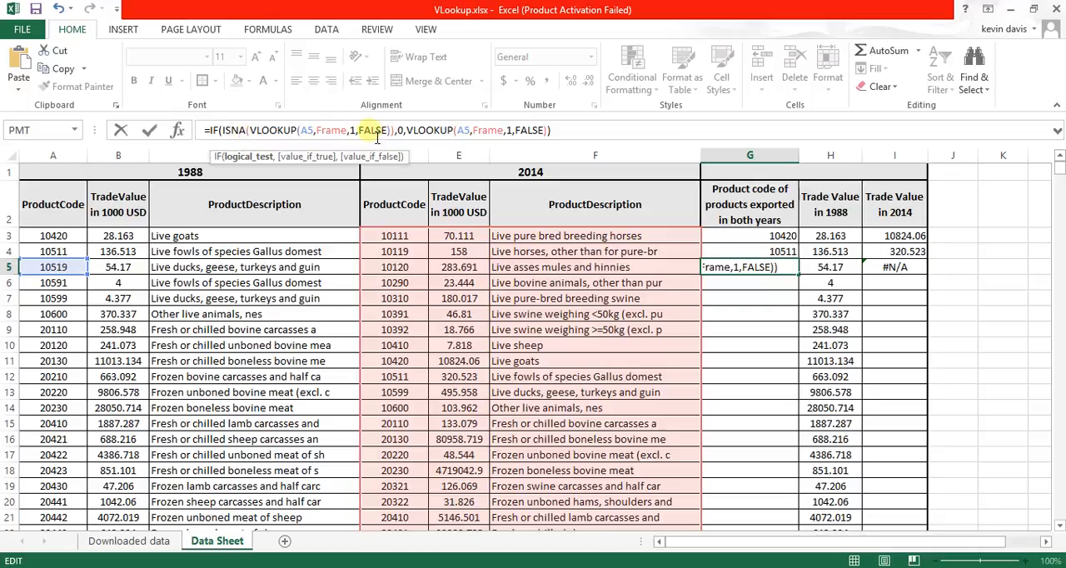
left_click(405, 131)
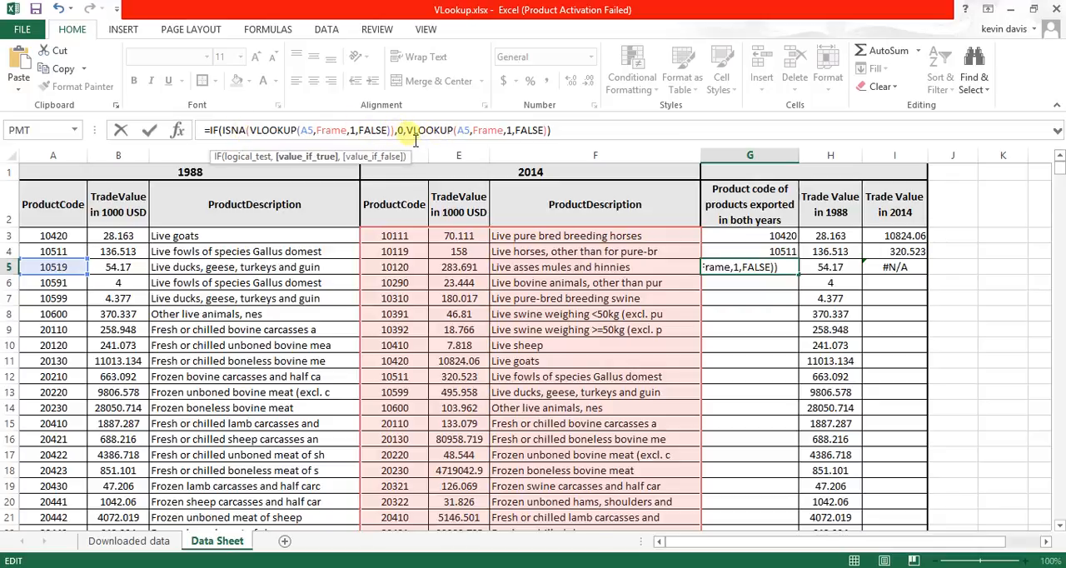
left_click_drag(406, 133, 533, 140)
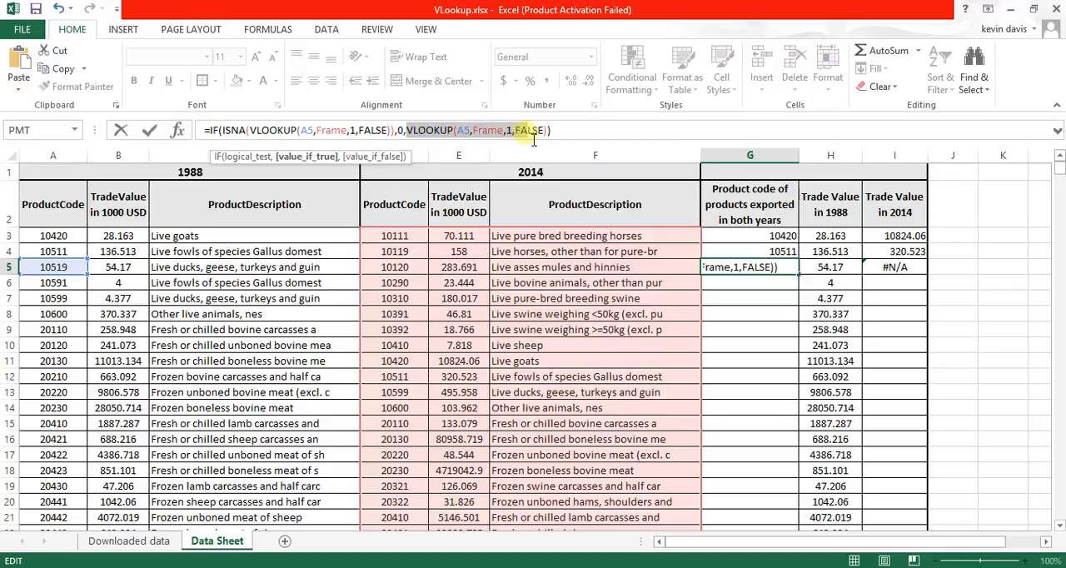
left_click(557, 140)
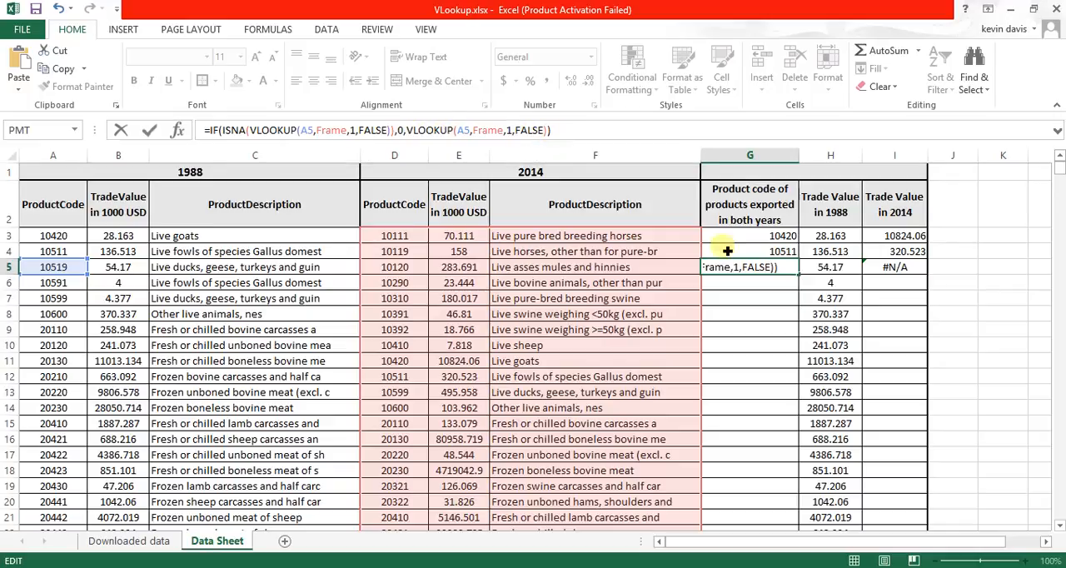
key("ctrl+Return")
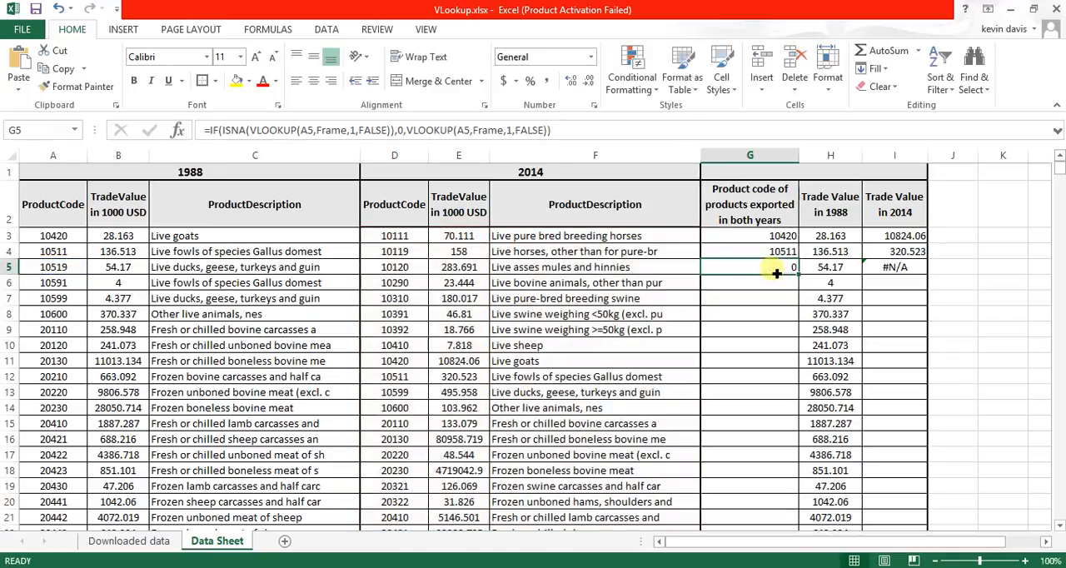
- Wrap the I5 VLOOKUP in an IF function with an ISNA logical test and 0 as the value if true
left_click(888, 265)
left_click(210, 133)
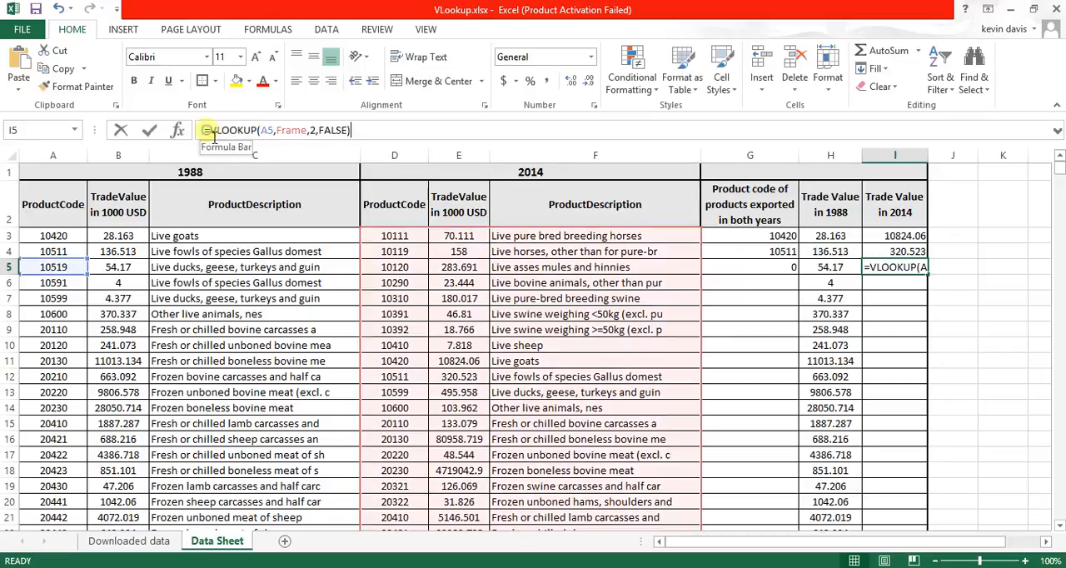
type("if")
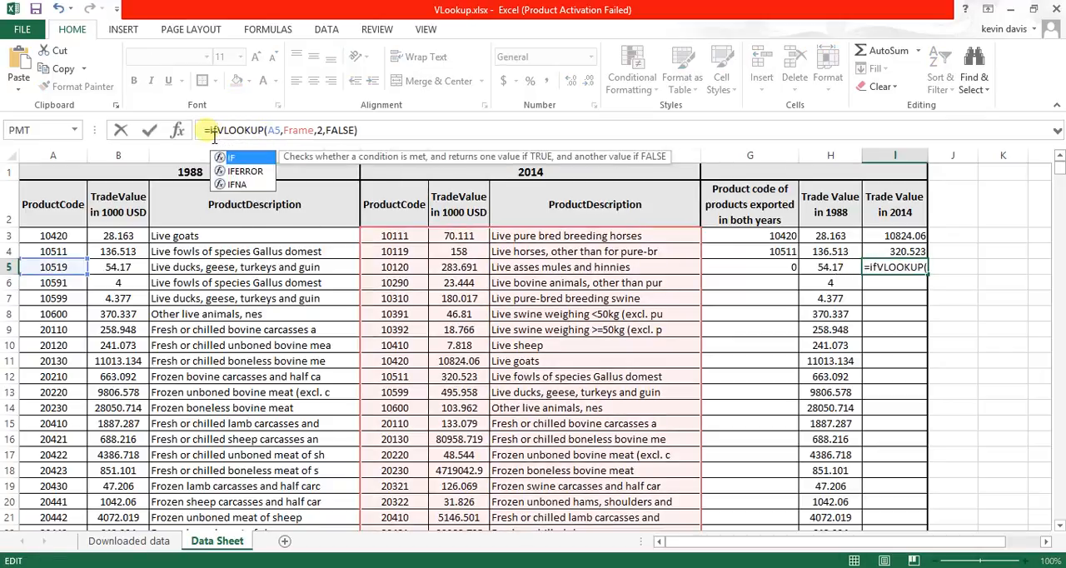
double_click(233, 158)
type("isna")
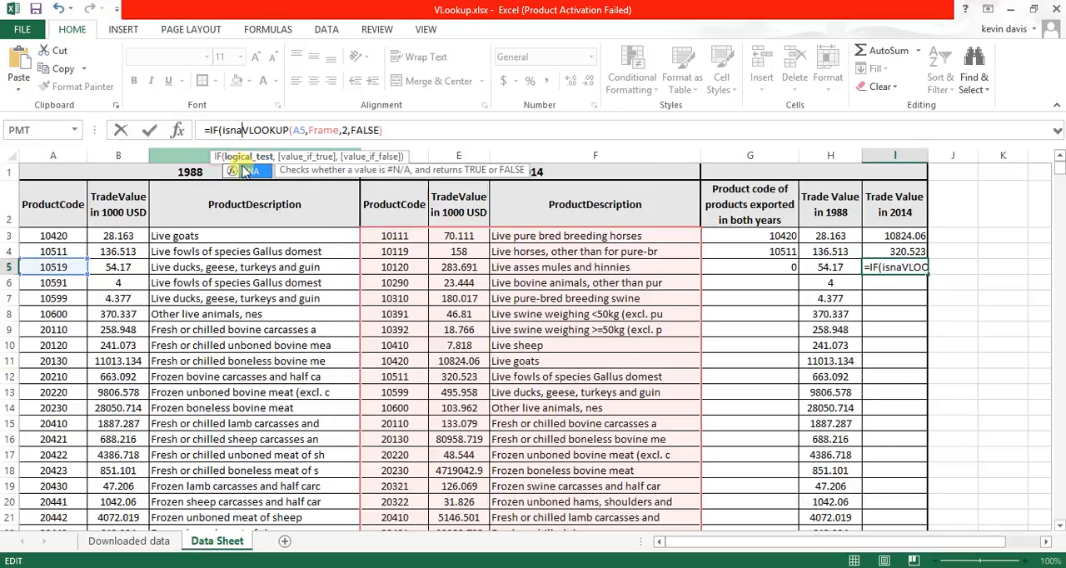
double_click(245, 171)
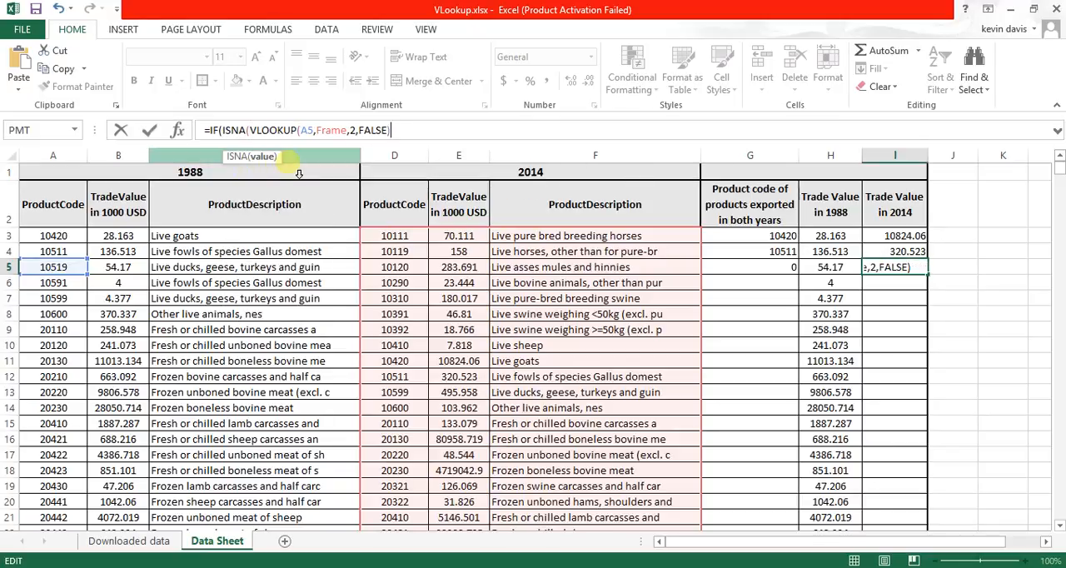
type(")),0,")
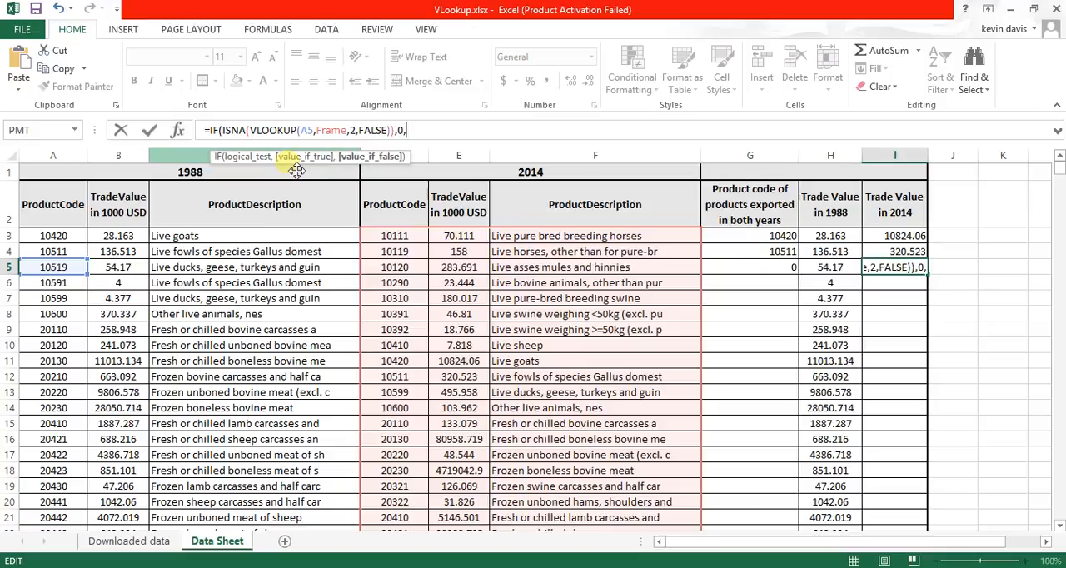
- Complete the I5 formula with VLOOKUP(A5,Frame,2,FALSE) as the value if false and enter it
left_click(397, 131)
key("shift+Left")
key("shift+Left")
key("shift+Left")
key("shift+Left")
key("shift+Left")
key("shift+Left")
key("shift+Left")
key("shift+Left")
key("shift+Left")
key("shift+Left")
key("shift+Left")
key("shift+Left")
key("shift+Left")
key("shift+Left")
key("shift+Left")
key("shift+Left")
key("shift+Left")
key("shift+Left")
key("shift+Left")
key("shift+Left")
key("shift+Left")
key("shift+Left")
key("shift+Left")
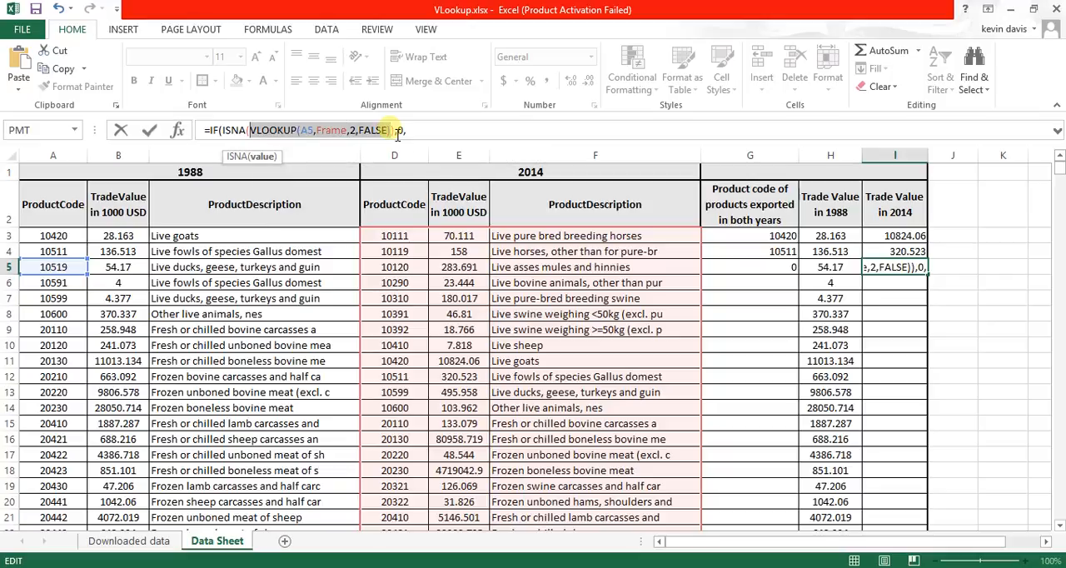
key("ctrl+c")
left_click(462, 131)
key("ctrl+v")
type(")")
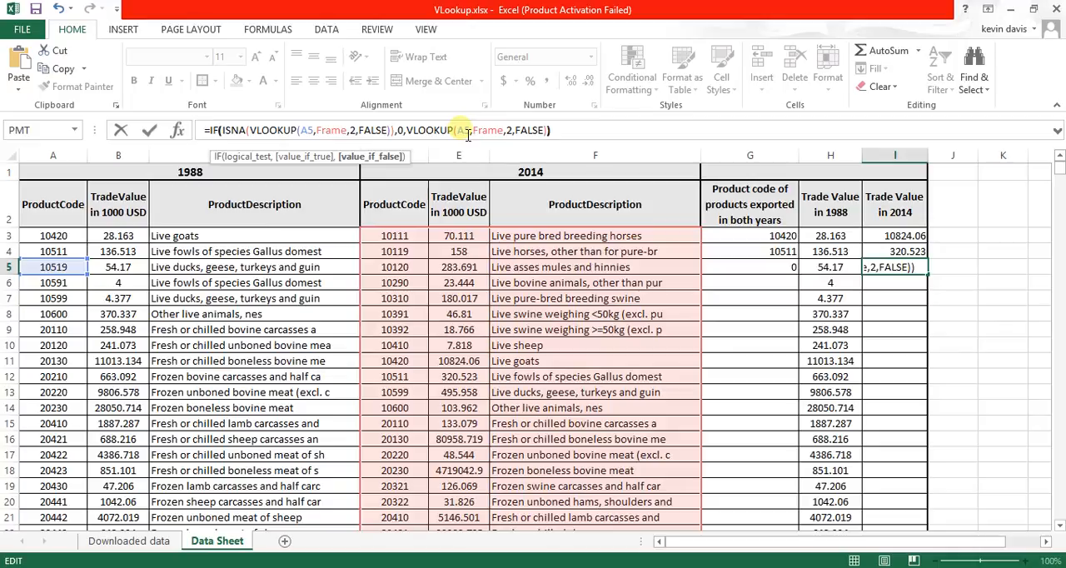
key("Return")
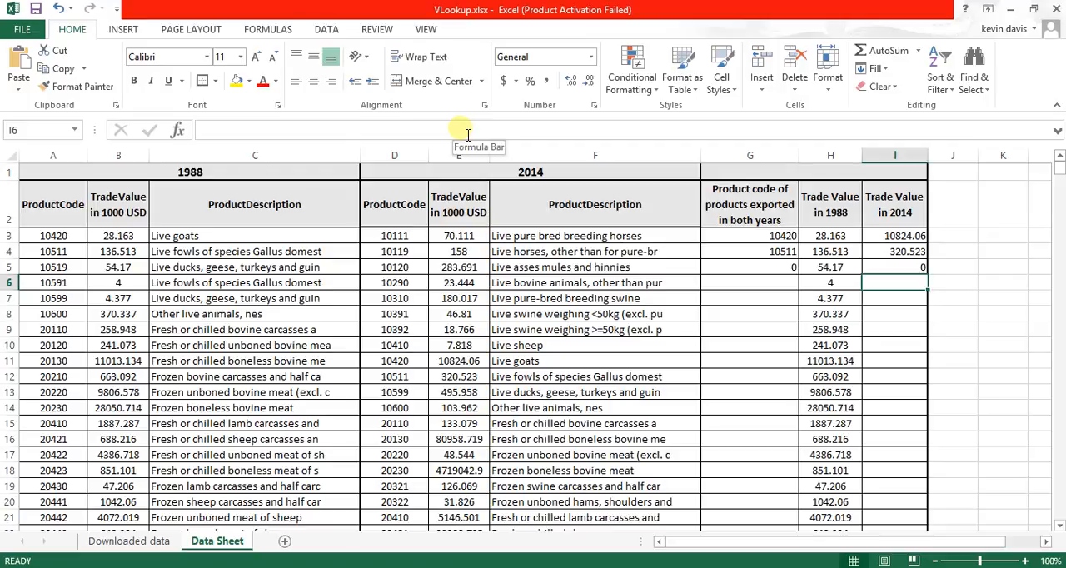
left_click(782, 273)
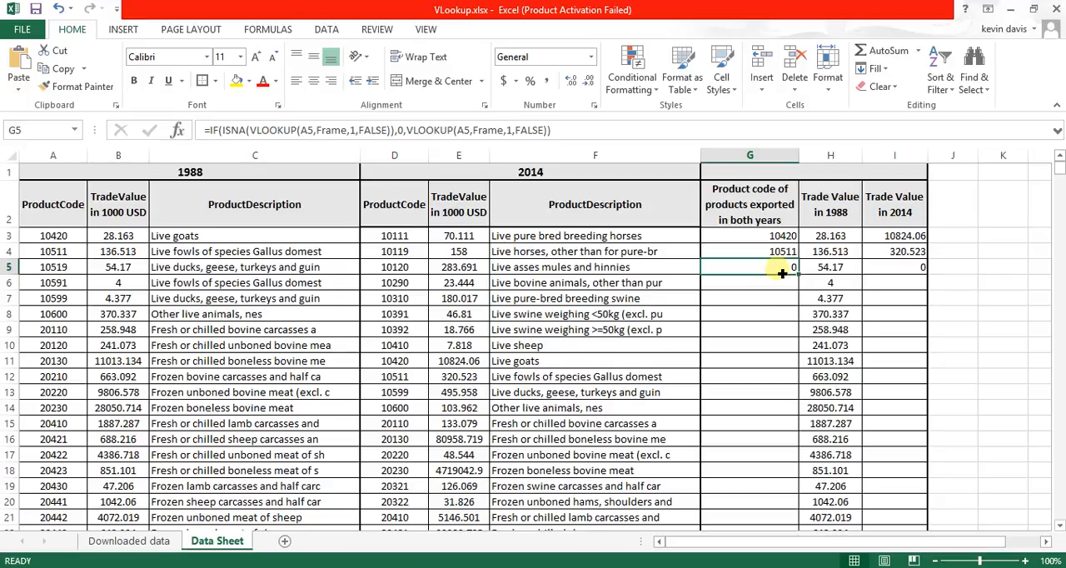
- Fill the G5 IF-ISNA-VLOOKUP formula down the column of product codes exported in both years to the end of the data
left_click_drag(782, 273, 782, 275)
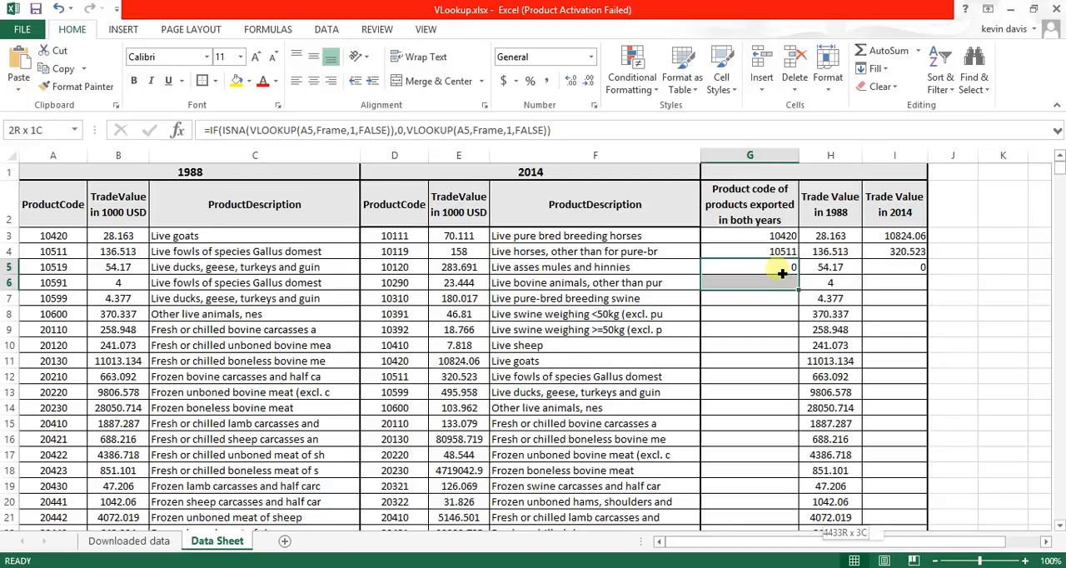
key("ctrl+shift+Down")
key("ctrl+shift+Up")
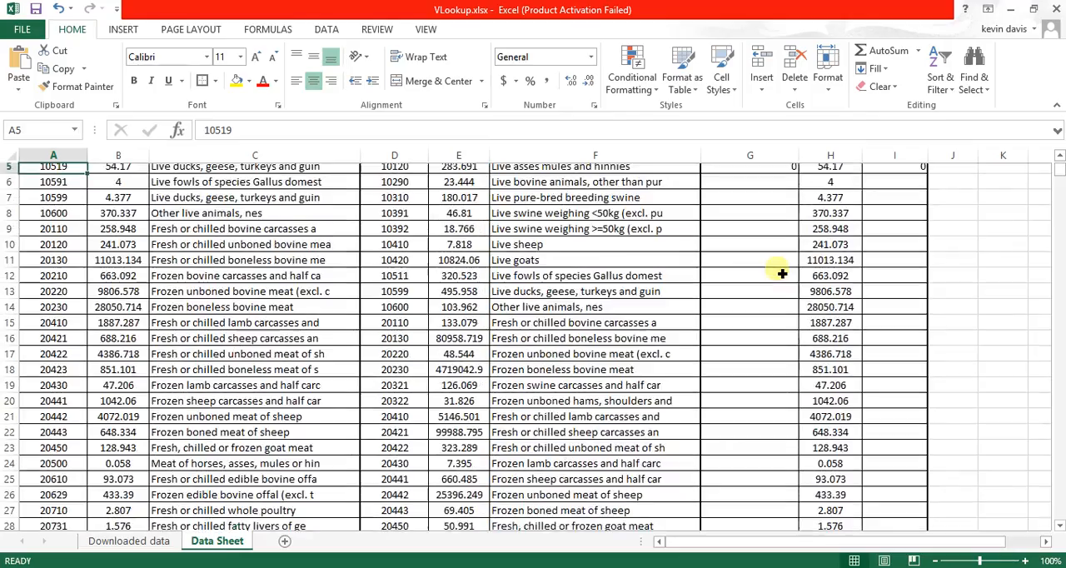
key("shift+Down")
key("shift+Down")
key("shift+Down")
key("shift+Down")
key("shift+Down")
key("shift+Down")
key("shift+Down")
key("shift+Down")
key("shift+Down")
key("shift+Down")
key("shift+Down")
key("shift+Down")
key("shift+Down")
key("shift+Down")
key("shift+Down")
key("shift+Down")
key("shift+Down")
key("shift+Down")
key("shift+Down")
key("shift+Down")
key("ctrl+d")
left_click(781, 265)
scroll(781, 272, "up", 1)
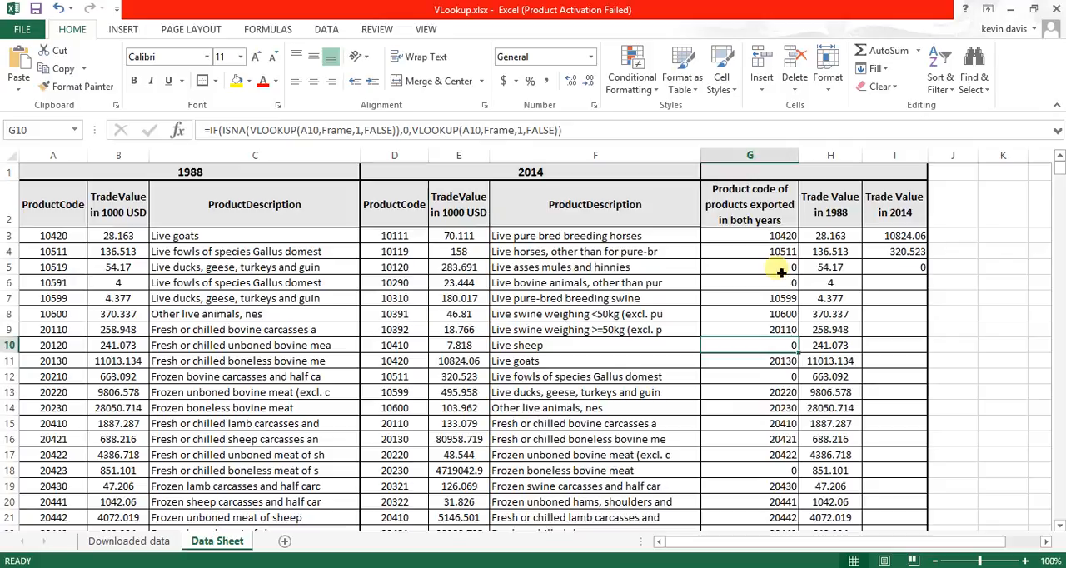
- Fill the I5 IF-ISNA-VLOOKUP formula down the Trade Value in 2014 column to the end of the data
left_click(897, 267)
key("shift+Down")
key("shift+Down")
key("shift+Down")
key("shift+Down")
key("shift+Down")
key("shift+Down")
key("shift+Down")
key("shift+Down")
key("shift+Down")
key("shift+Down")
key("shift+Down")
key("shift+Down")
key("shift+Down")
key("shift+Down")
key("shift+Down")
key("shift+Down")
key("shift+Down")
key("shift+Down")
key("shift+Down")
key("shift+Down")
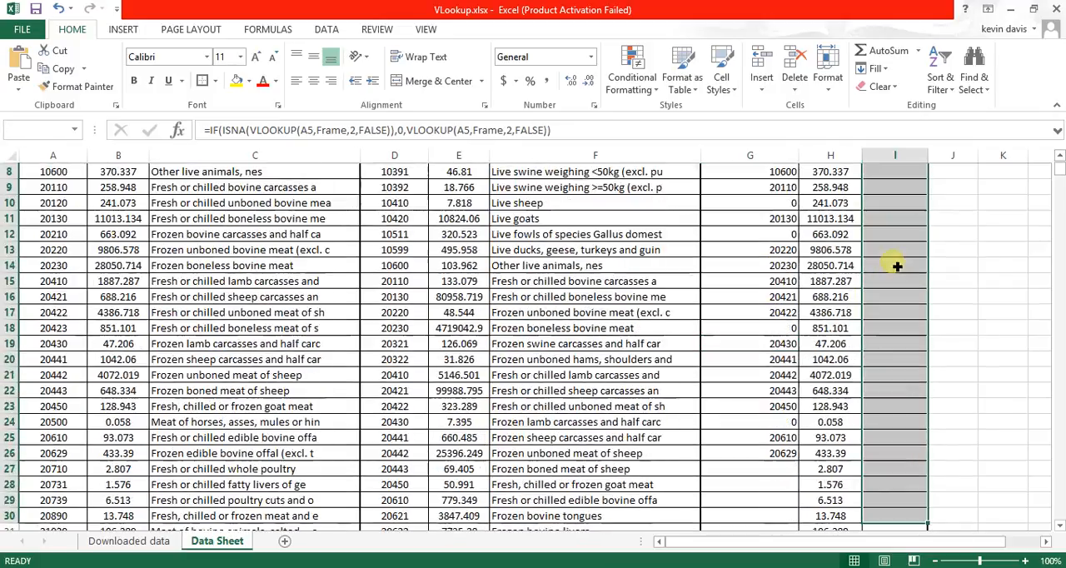
key("ctrl+d")
left_click(897, 266)
scroll(897, 267, "up", 3)
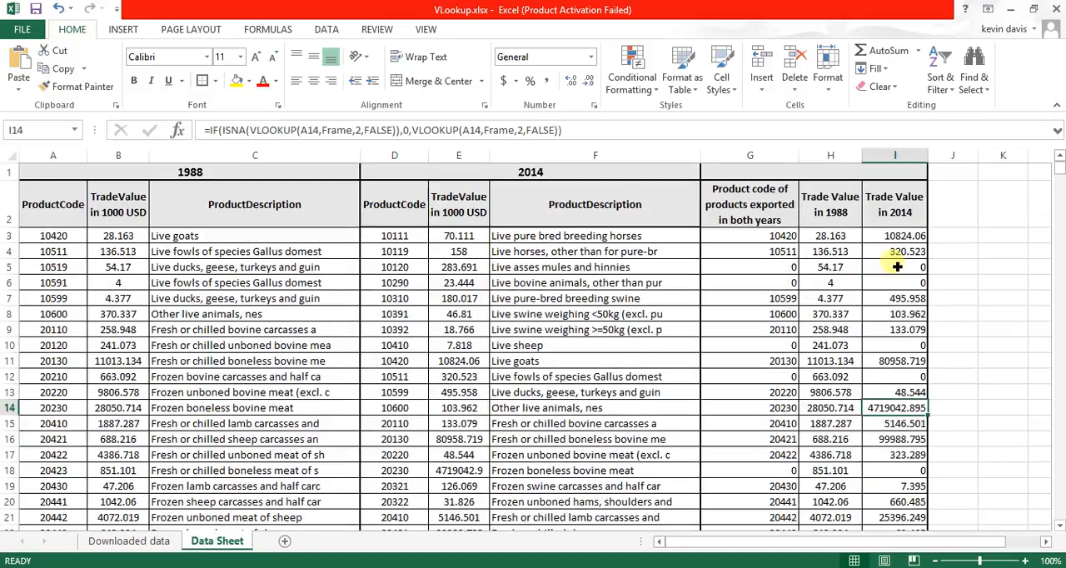
- Examine the filled formulas in columns G and I, and compare the 1988 and 2014 trade values of the listed products
left_click(783, 313)
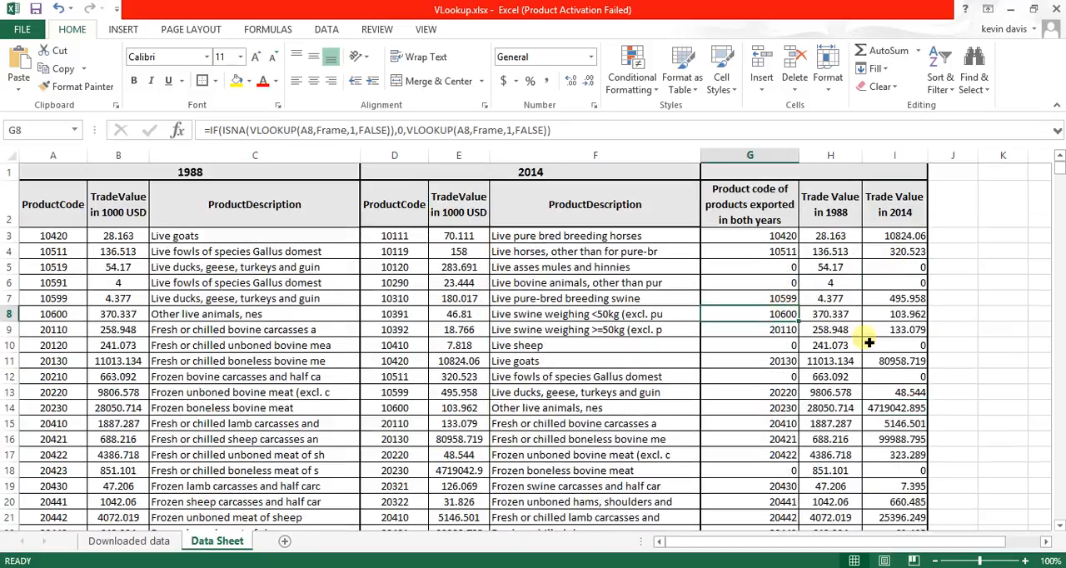
left_click(894, 379)
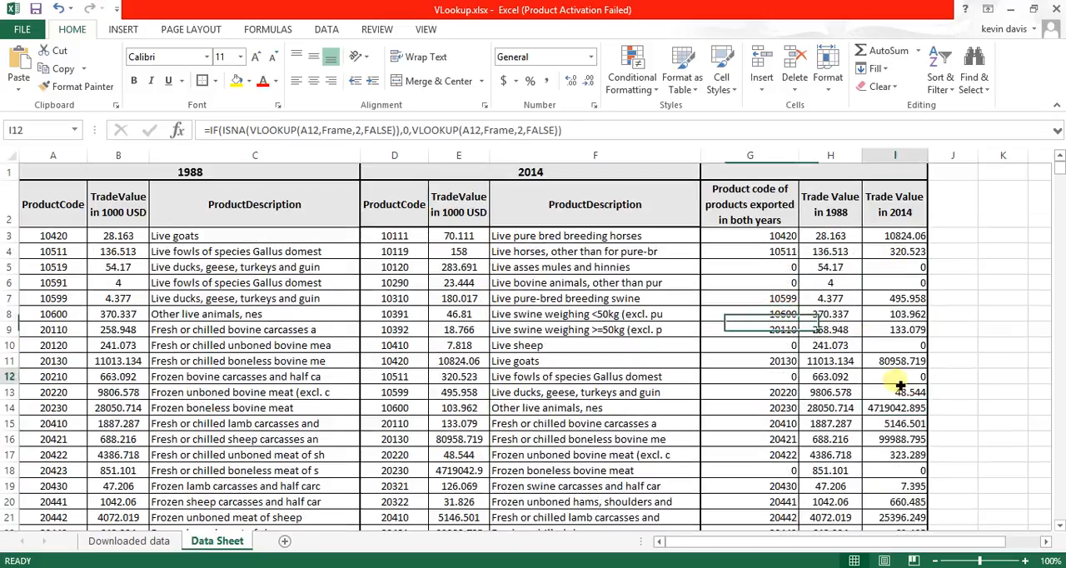
left_click(892, 471)
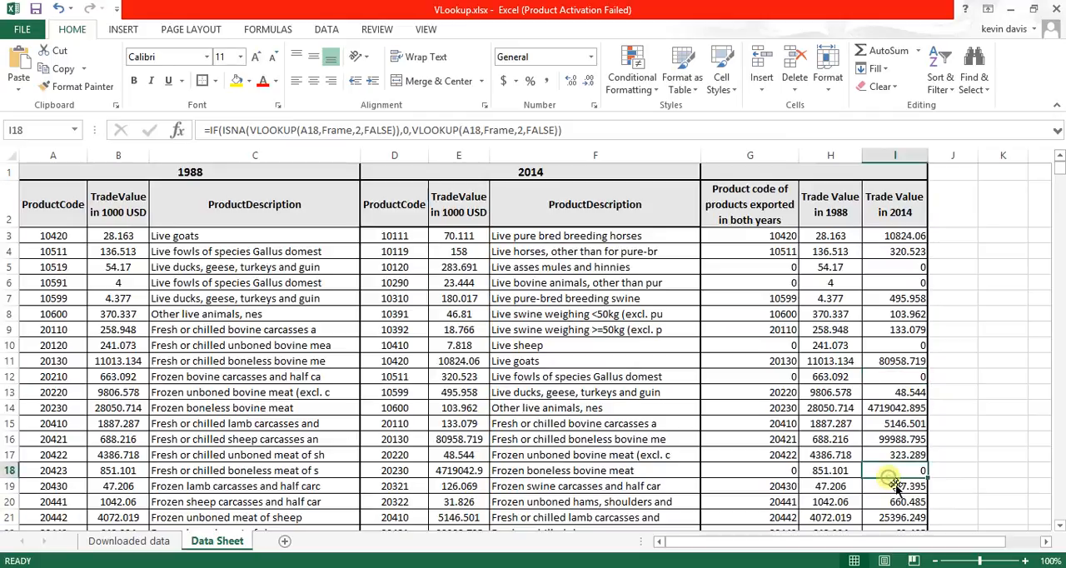
left_click(842, 171)
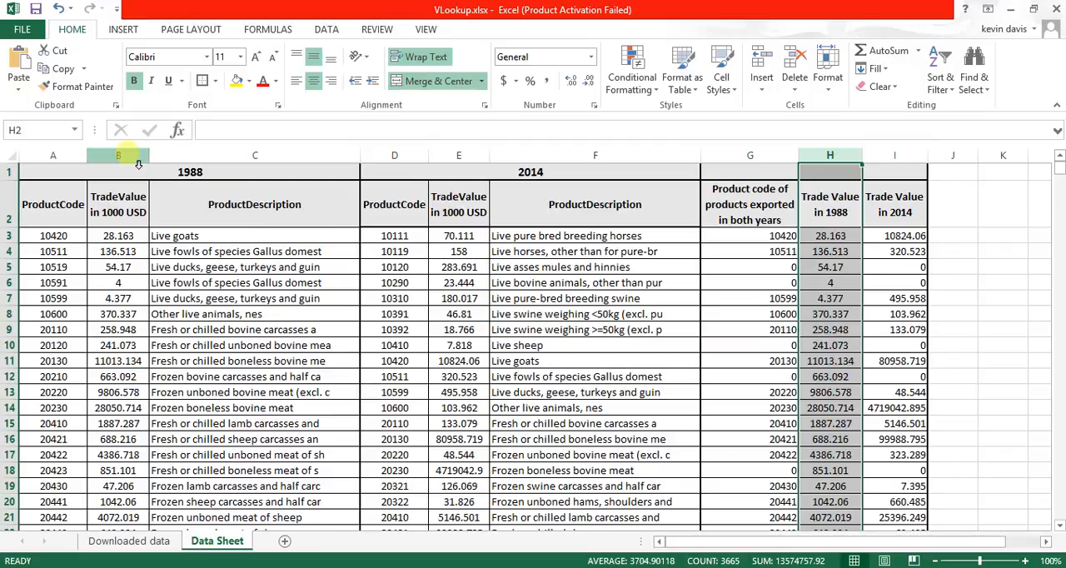
left_click(839, 258)
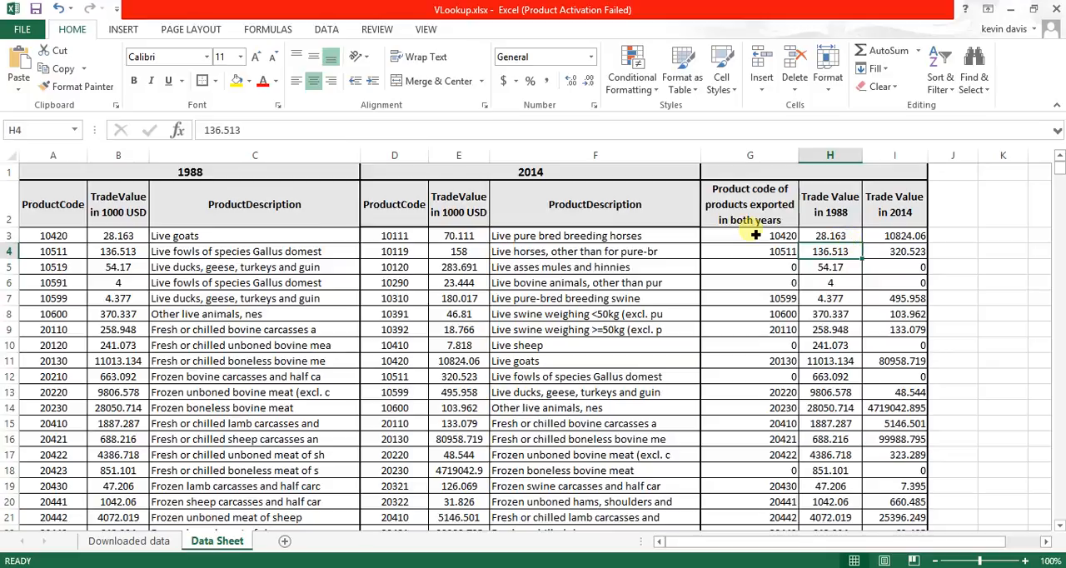
left_click(845, 237)
left_click(889, 237)
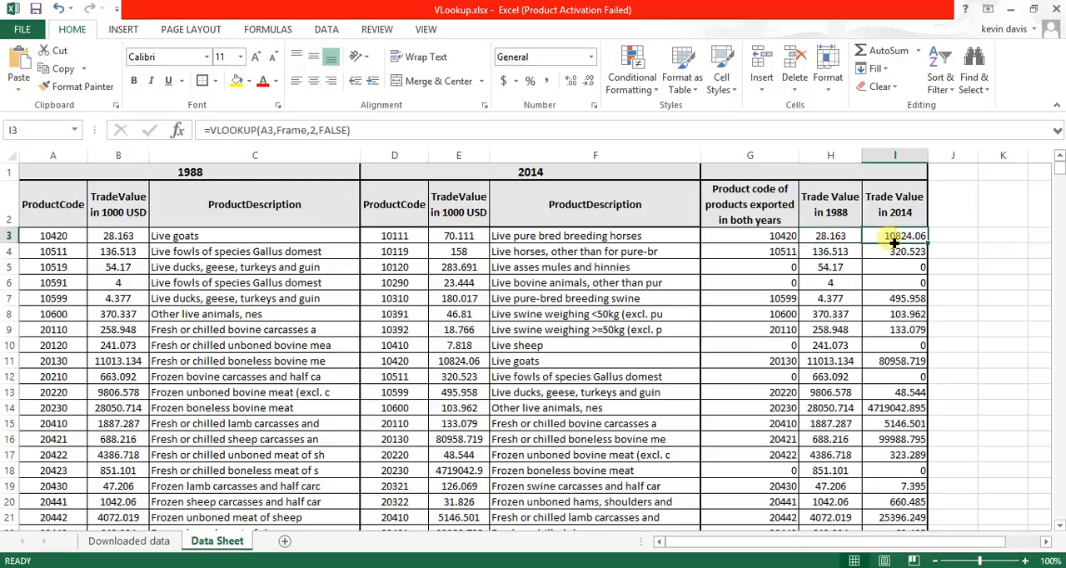
left_click(818, 242)
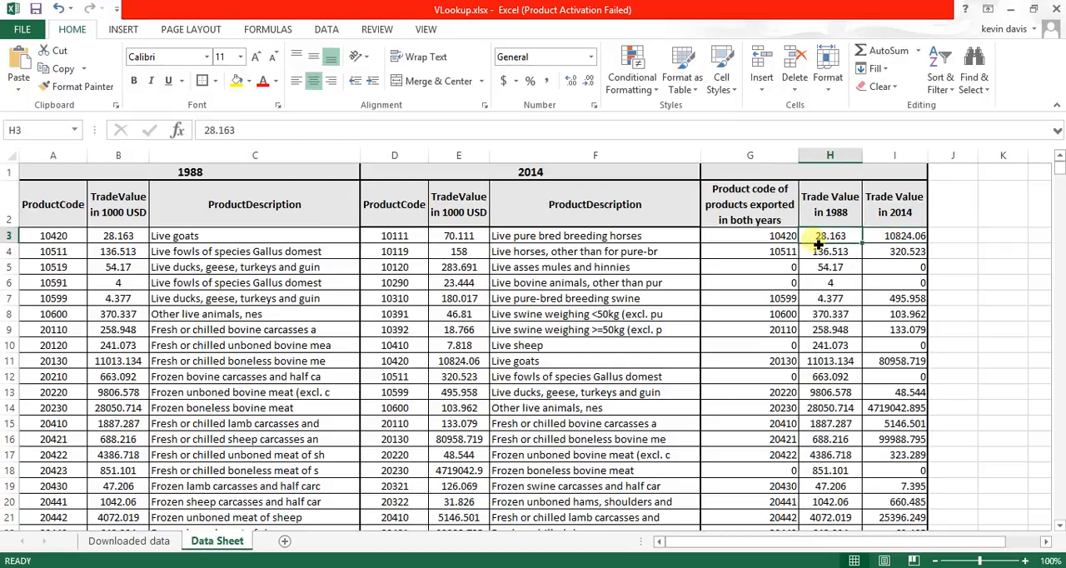